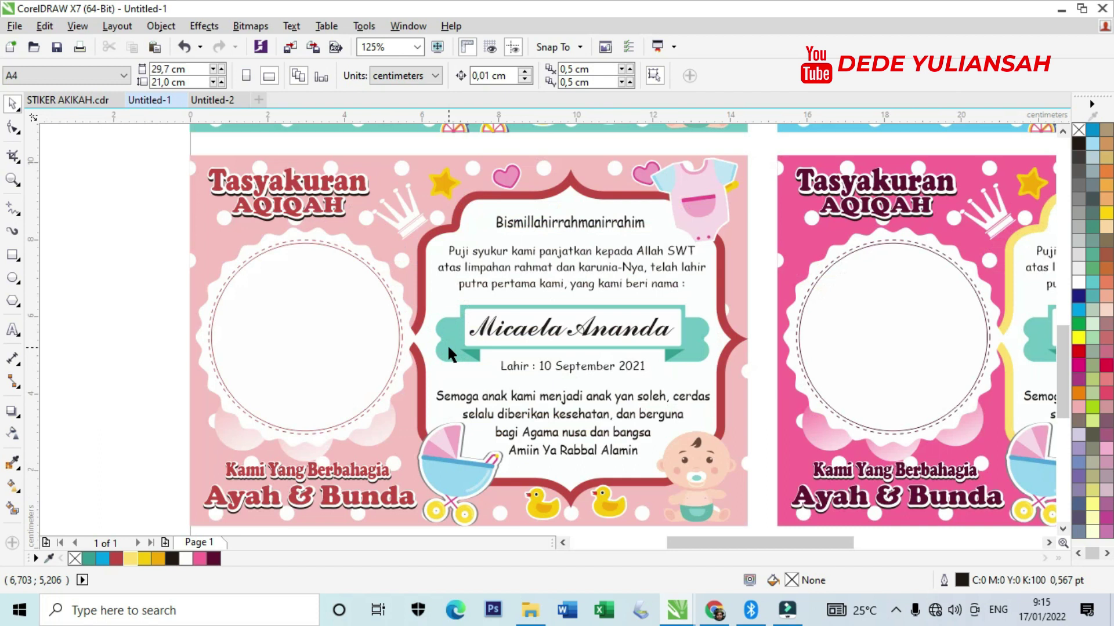
Zoom out to check the teal, blue and pink cards in a 2×2 grid on the A4 page.
scroll(447, 343, "down", 2)
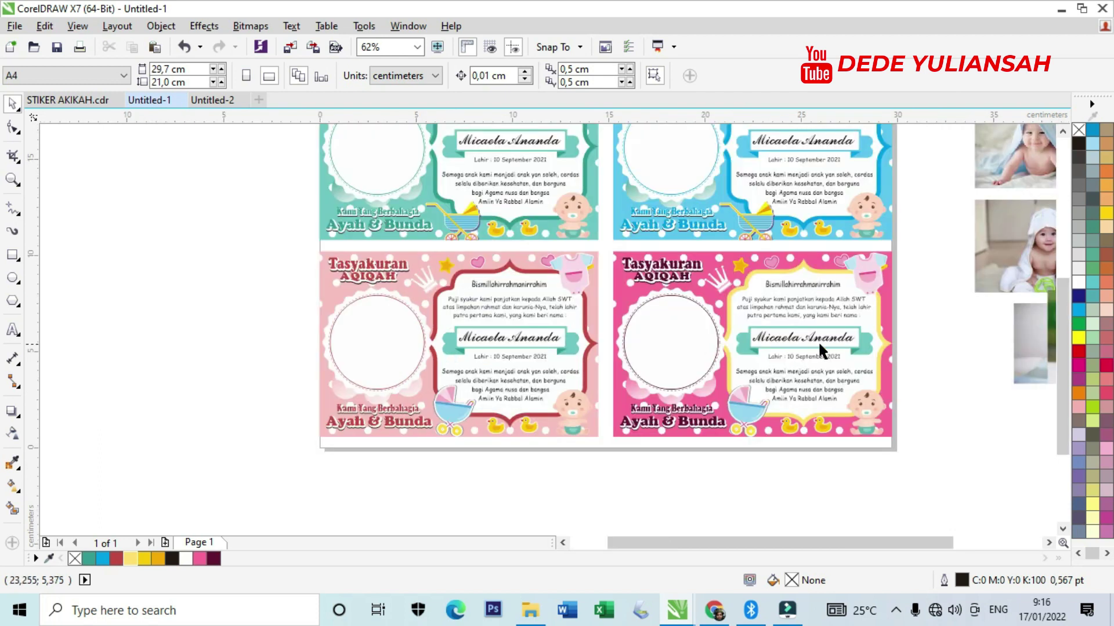
Marquee-select all four colour cards, drag them off the page to the left, and deselect.
scroll(896, 328, "up", 2)
scroll(897, 339, "up", 1)
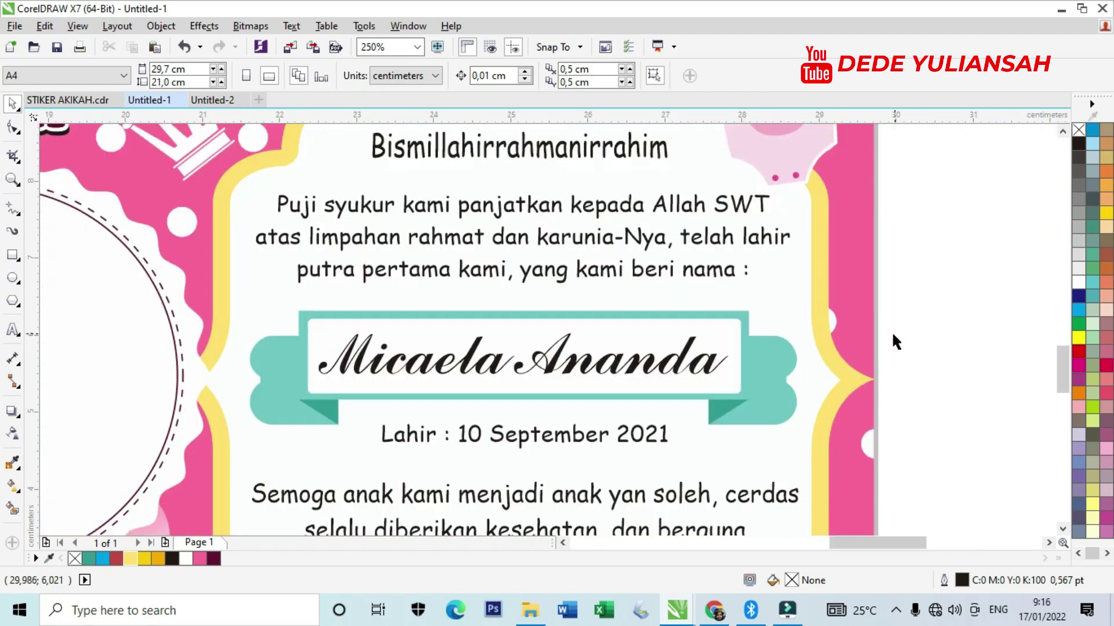
scroll(892, 342, "down", 1)
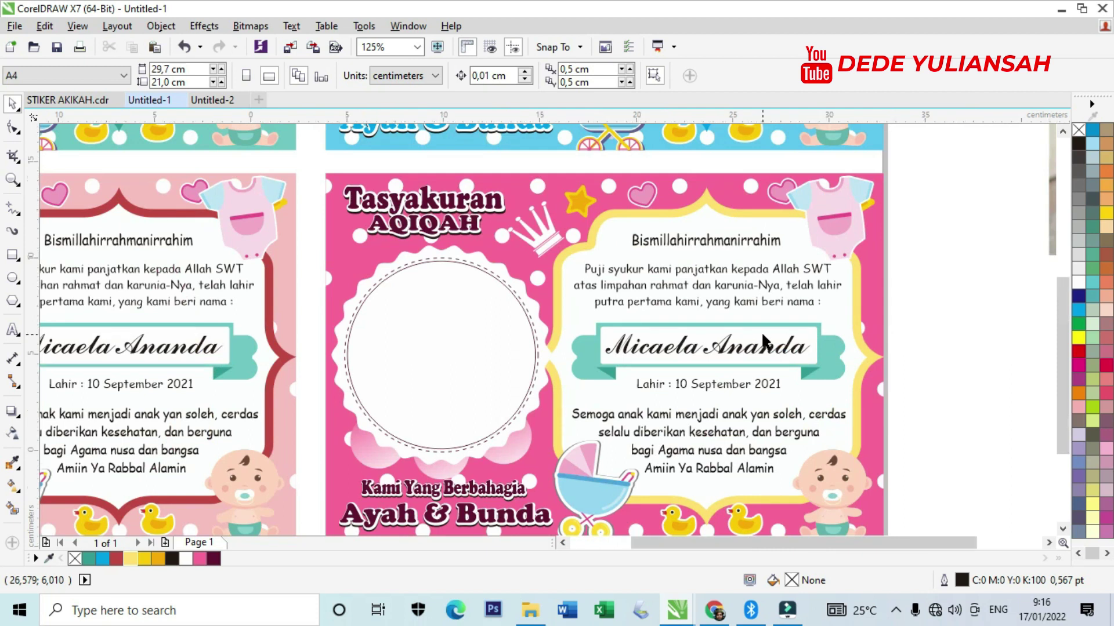
scroll(892, 342, "down", 2)
left_click_drag(430, 186, 802, 357)
left_click_drag(769, 274, 464, 280)
left_click(458, 169)
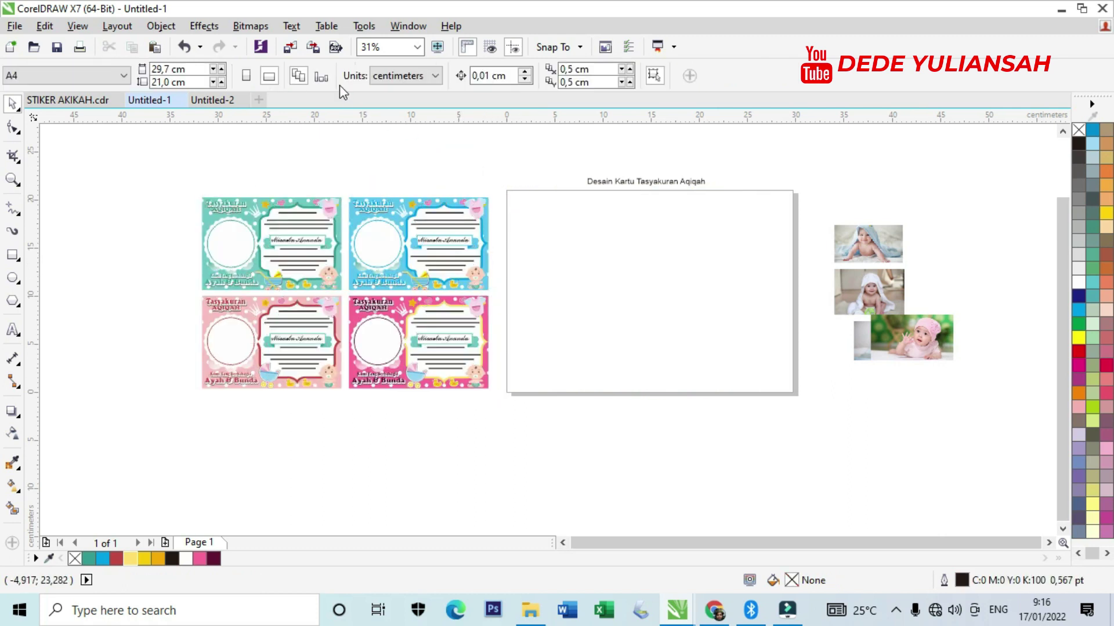
Switch the page to portrait and move the page title up above the page.
left_click(246, 76)
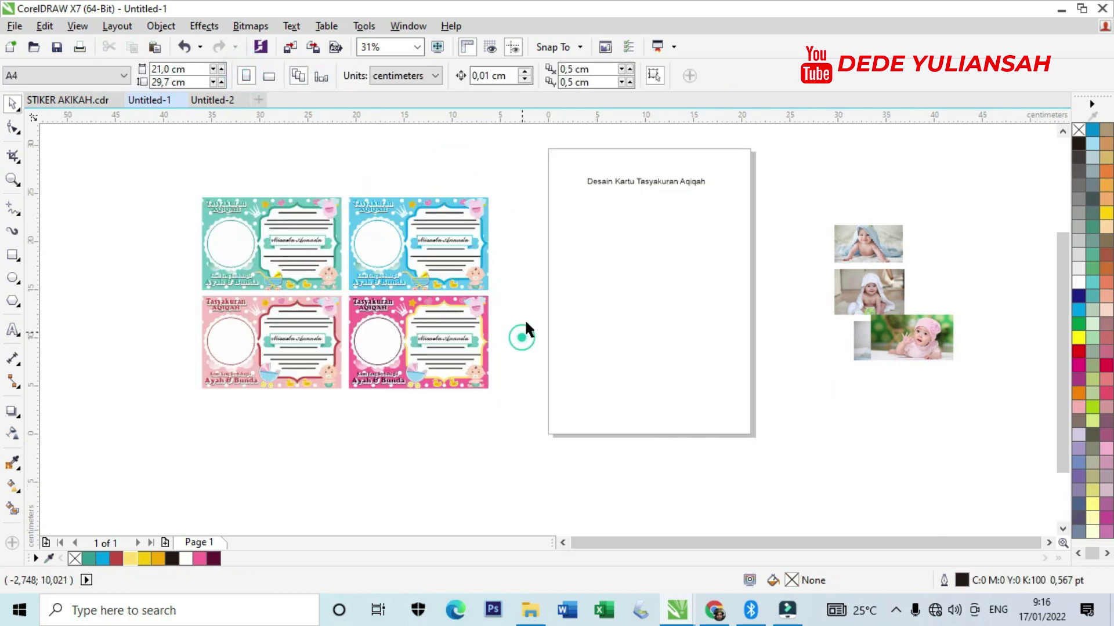
scroll(659, 155, "up", 3)
scroll(633, 238, "down", 2)
left_click_drag(627, 262, 618, 174)
scroll(618, 174, "down", 2)
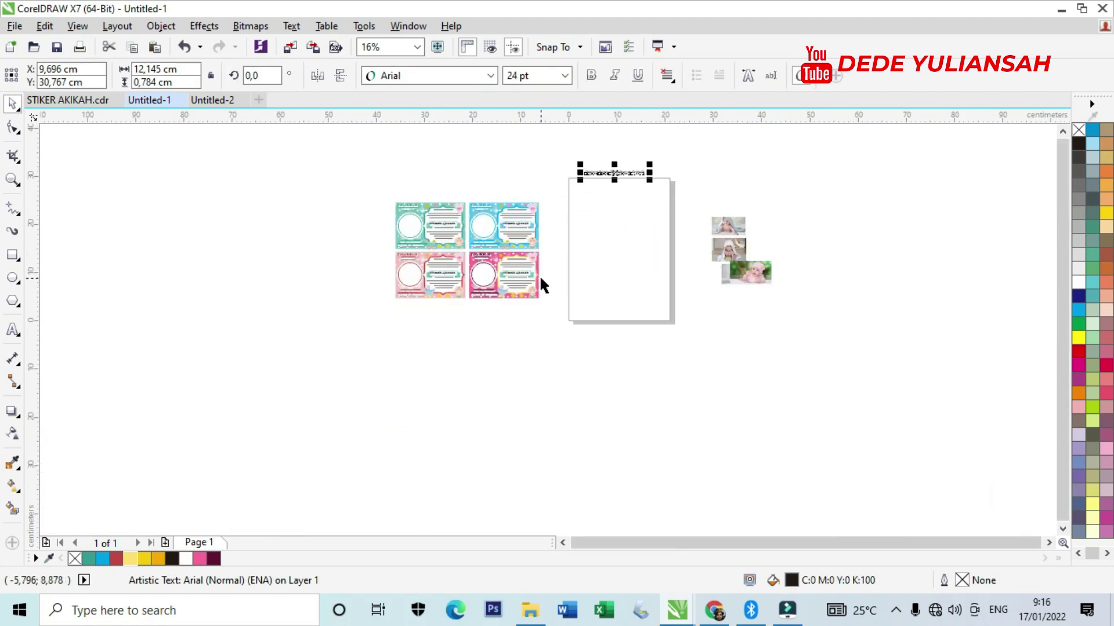
scroll(542, 284, "up", 1)
Bring the dark pink card onto the page and resize it to 10 × 7 cm.
left_click_drag(587, 337, 386, 259)
scroll(437, 303, "down", 1)
left_click_drag(437, 302, 542, 231)
scroll(564, 164, "up", 2)
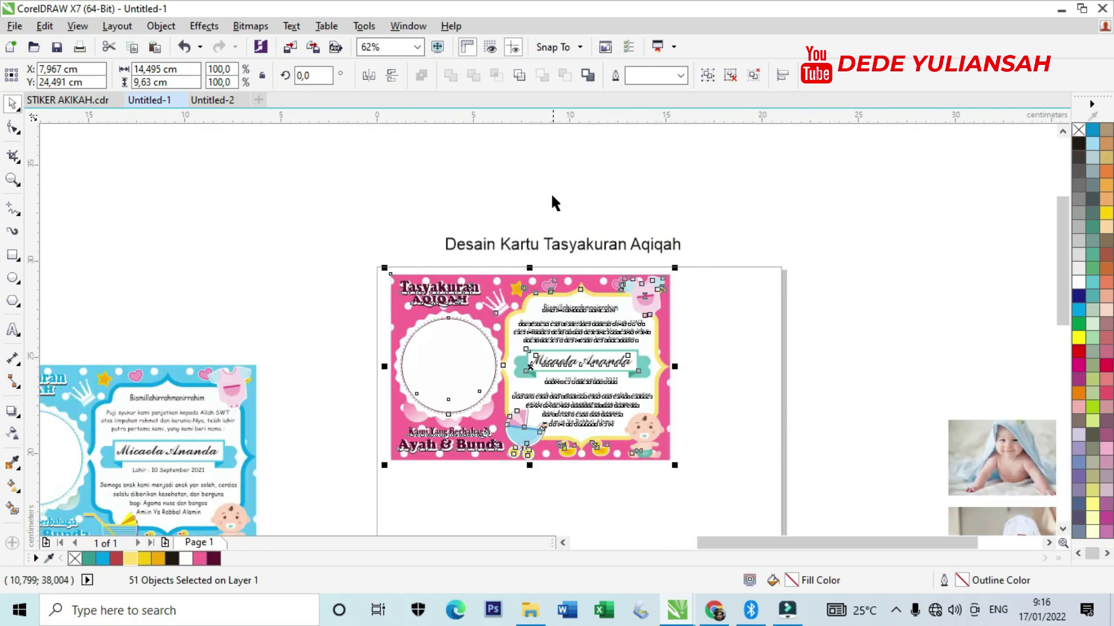
left_click(177, 68)
left_click_drag(182, 69, 135, 69)
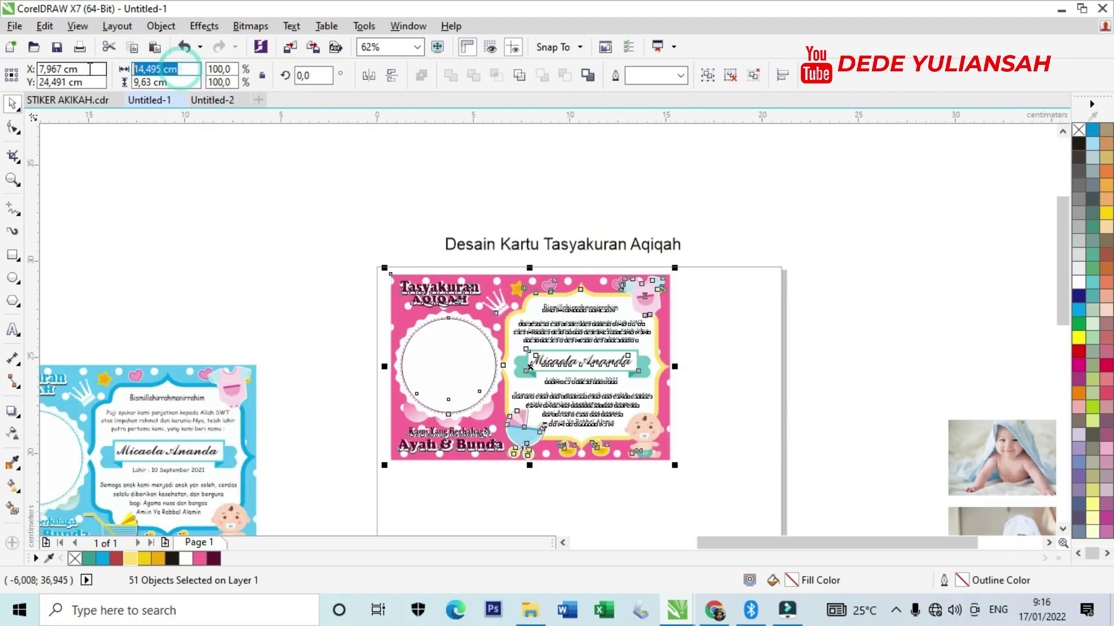
type("10")
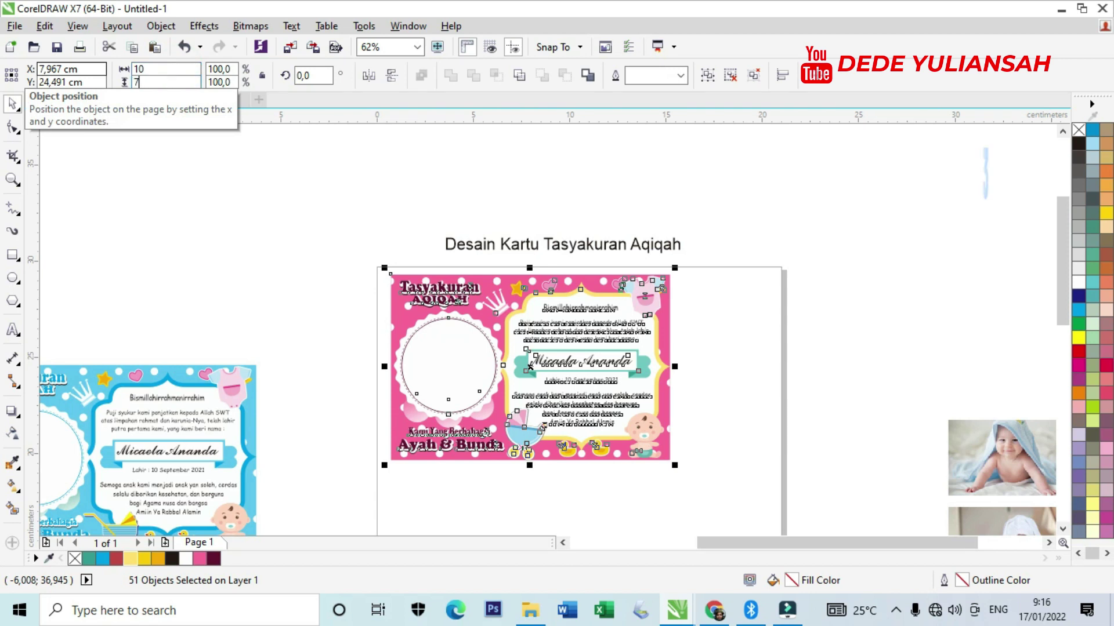
type("7")
key("Return")
Position the resized dark pink card at the page's top-left corner under the title.
scroll(489, 319, "up", 2)
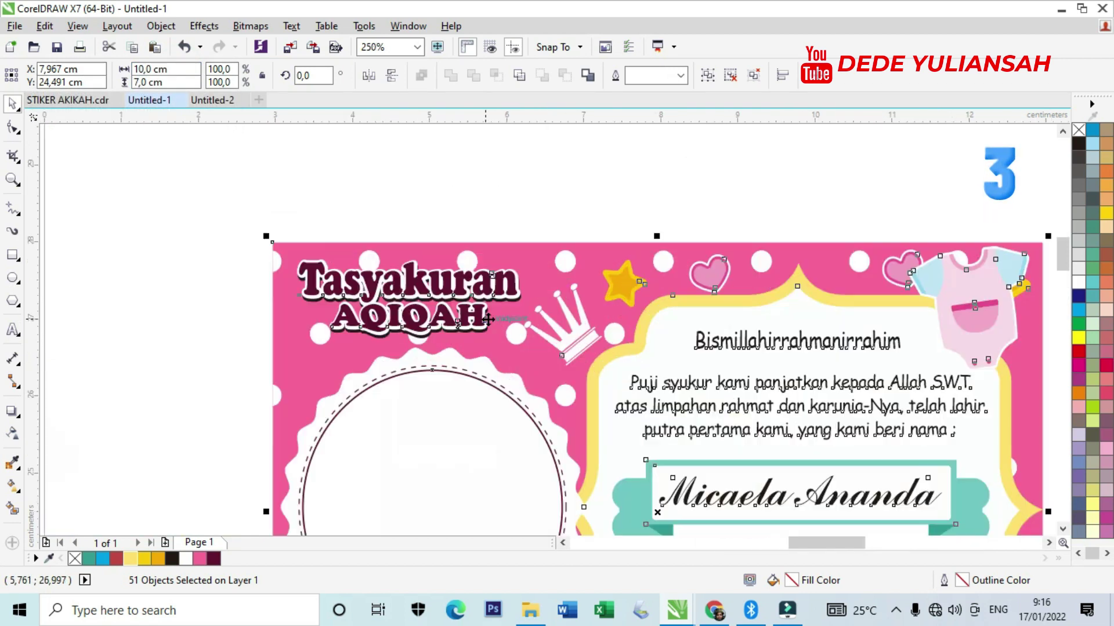
scroll(489, 318, "down", 2)
left_click_drag(507, 358, 459, 336)
scroll(460, 312, "up", 1)
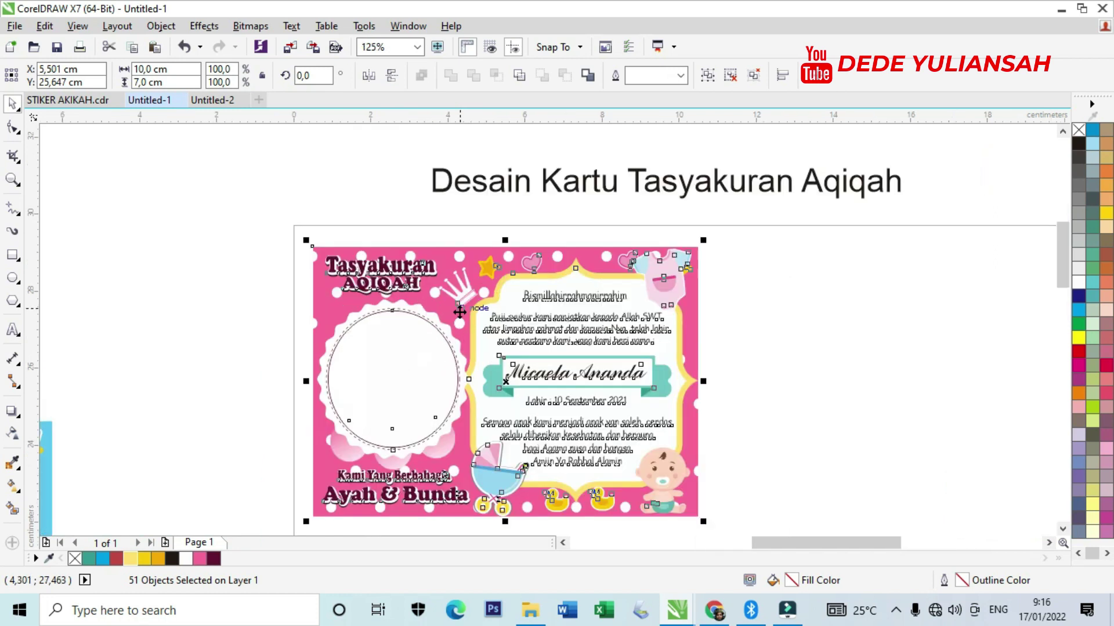
left_click(841, 337)
scroll(441, 319, "down", 1)
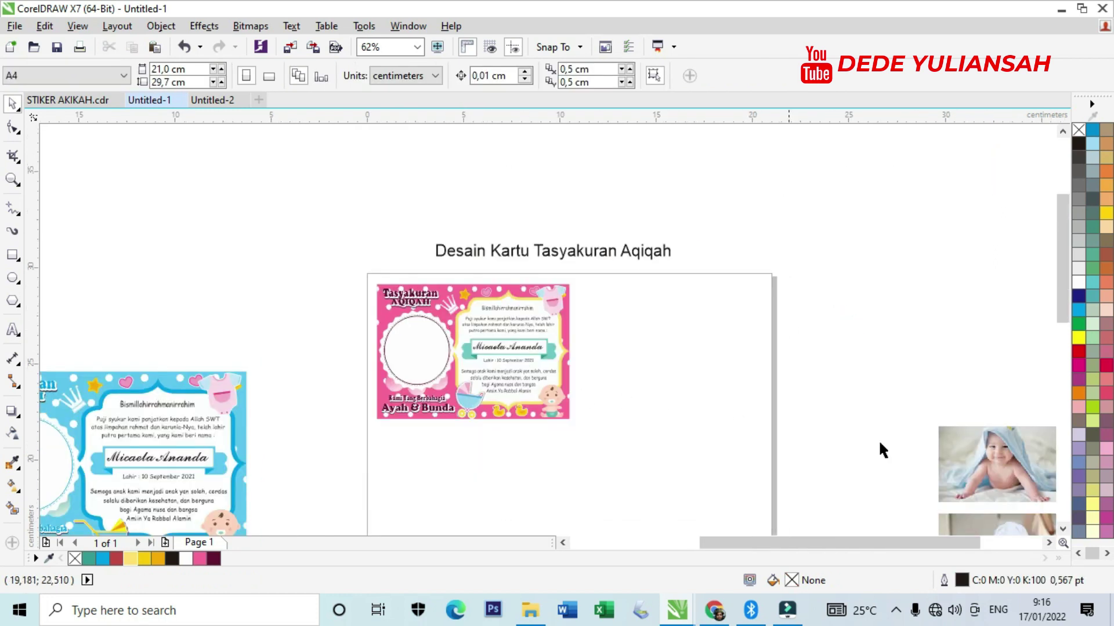
Place the baby photo on the page beside the dark pink card.
left_click_drag(986, 457, 640, 346)
scroll(640, 346, "up", 1)
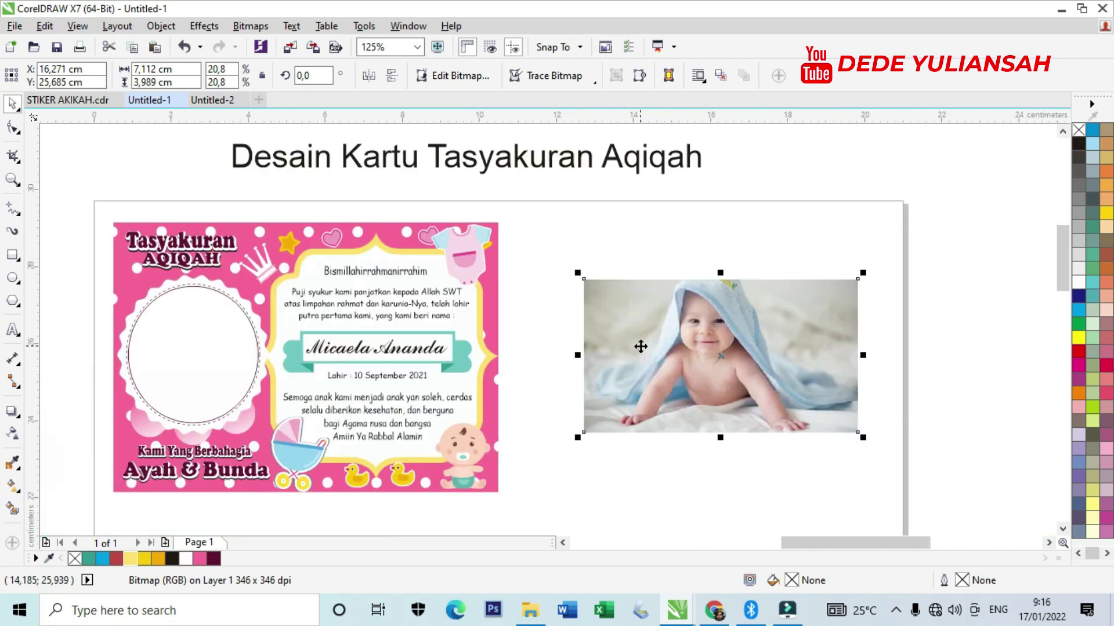
scroll(99, 236, "up", 3)
scroll(510, 273, "down", 2)
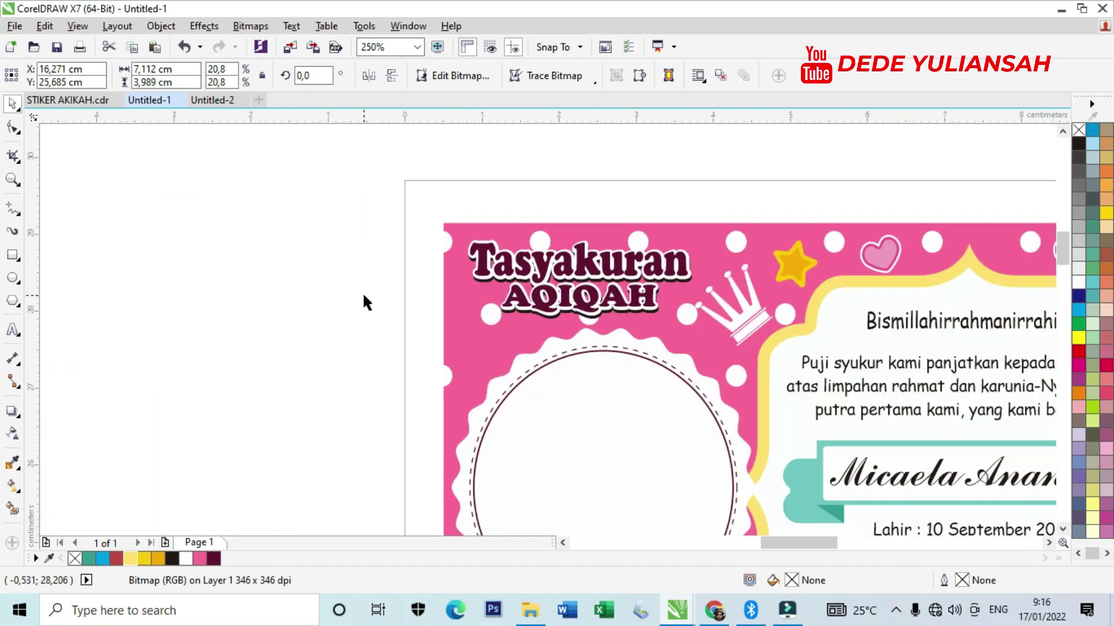
left_click(358, 295)
left_click_drag(543, 271, 458, 272)
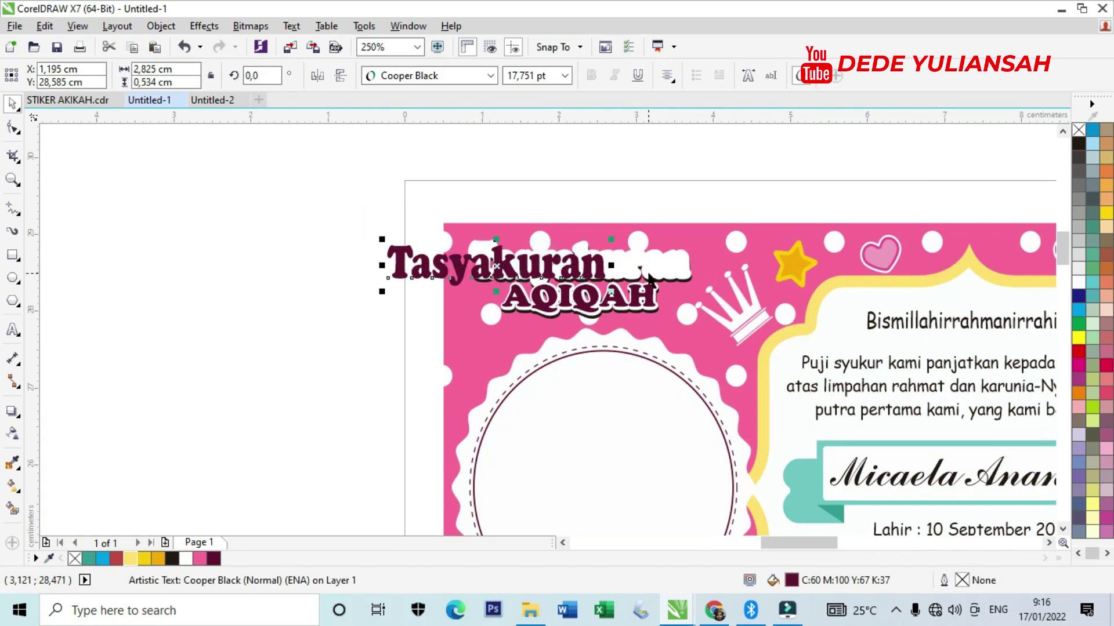
scroll(647, 278, "up", 3)
key("ctrl+z")
scroll(648, 278, "down", 2)
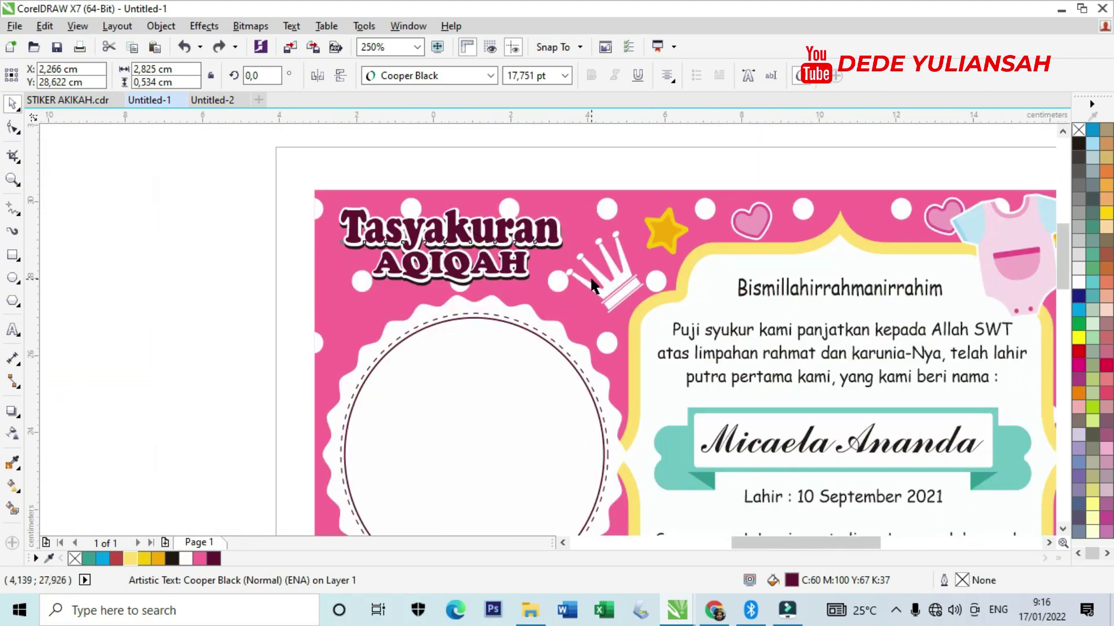
scroll(813, 326, "down", 2)
scroll(813, 326, "up", 1)
left_click_drag(793, 315, 751, 331)
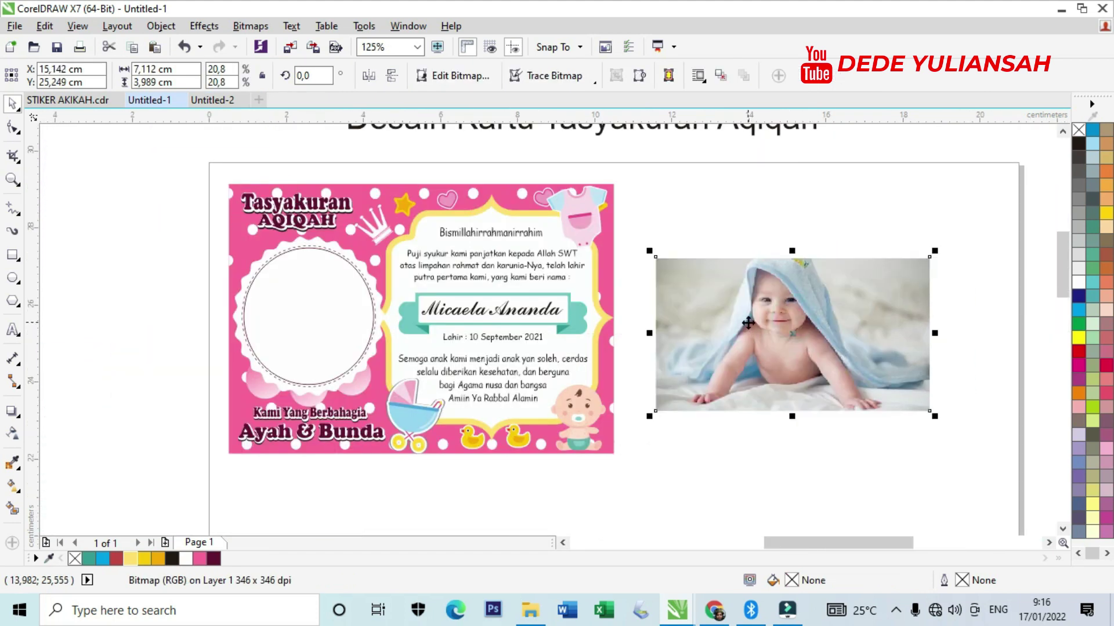
PowerClip the baby photo inside the card's round frame.
right_click(749, 331)
left_click(847, 143)
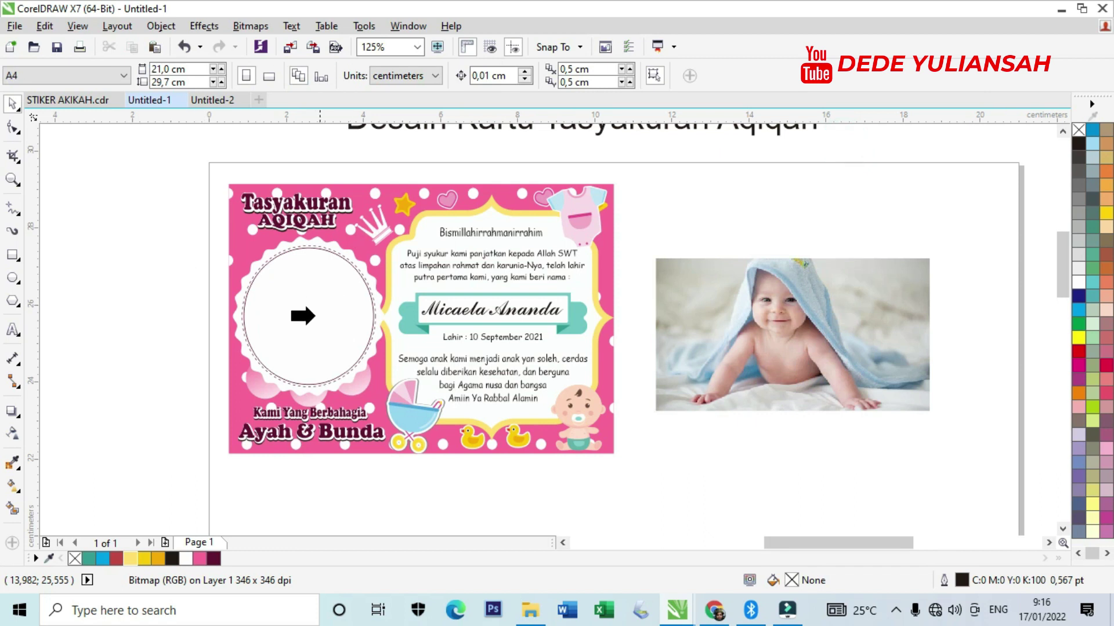
left_click(288, 318)
scroll(224, 318, "up", 1)
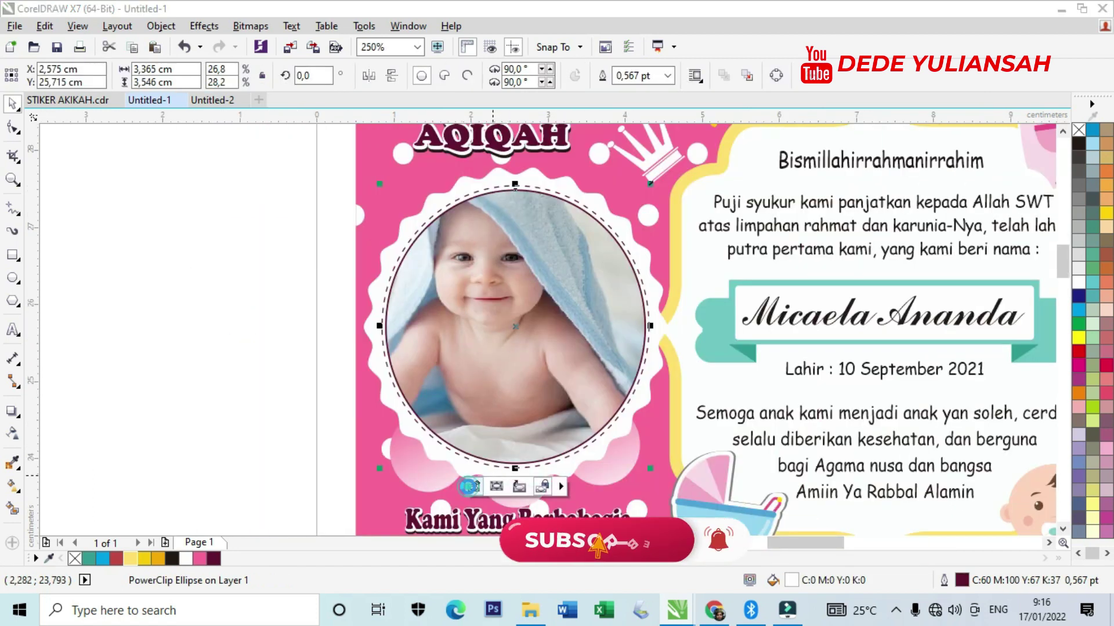
Edit the PowerClip contents to scale the photo to fit the circle.
double_click(525, 361)
left_click(763, 246)
left_click_drag(789, 173, 790, 185)
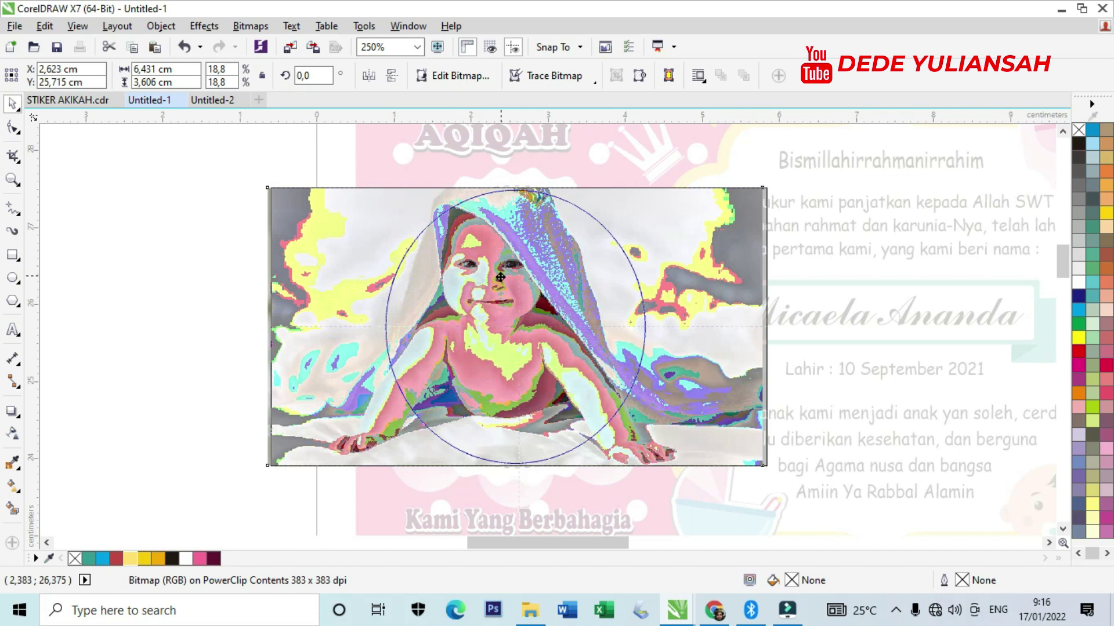
left_click(518, 488)
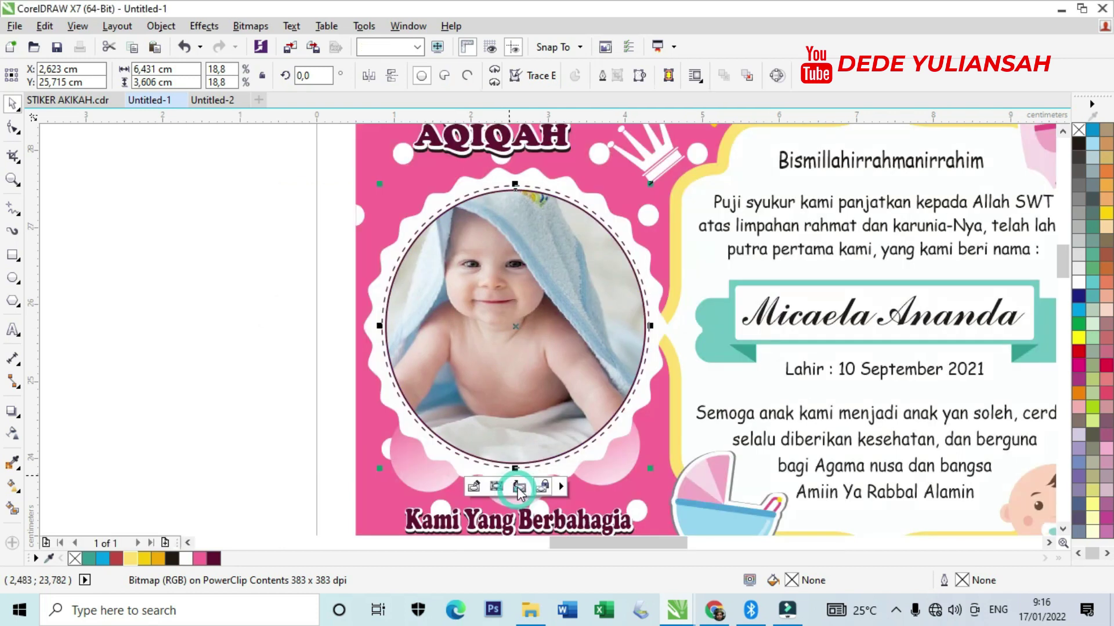
left_click(188, 293)
scroll(423, 288, "down", 4)
Move the Ayah & Bunda heading down into the pink area below 'Kami Yang Berbahagia'.
scroll(435, 366, "up", 5)
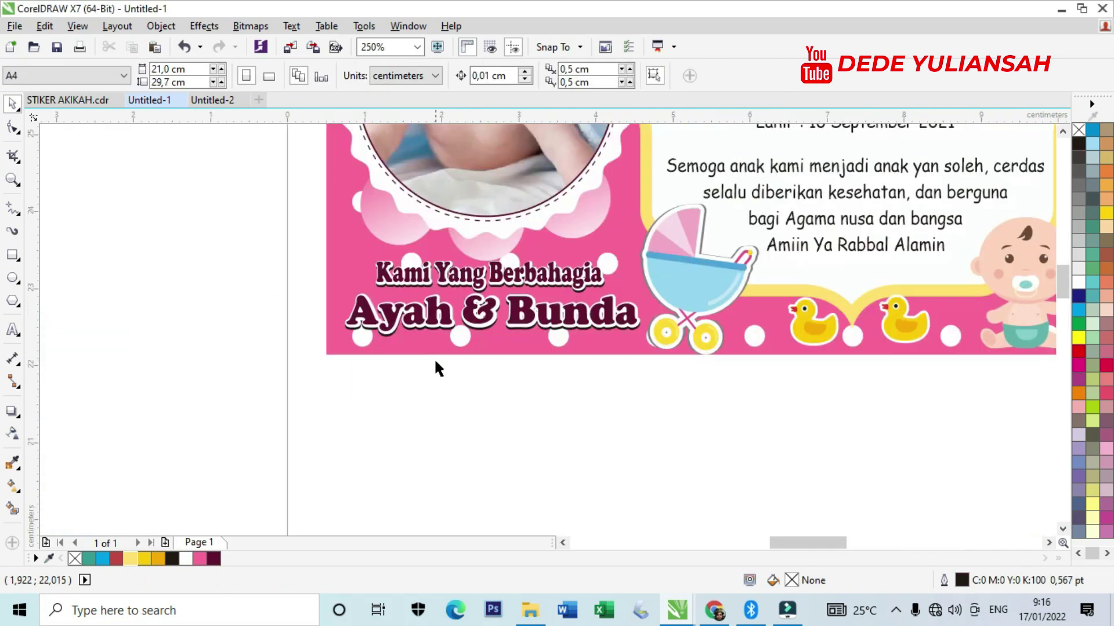
scroll(435, 350, "down", 4)
scroll(439, 312, "up", 4)
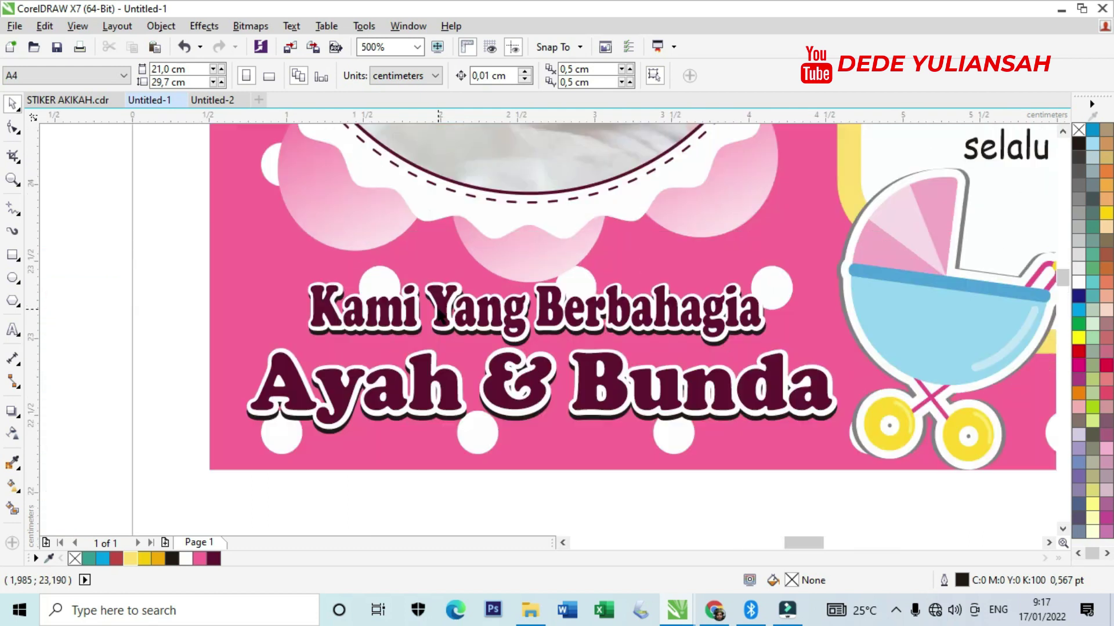
left_click(446, 392)
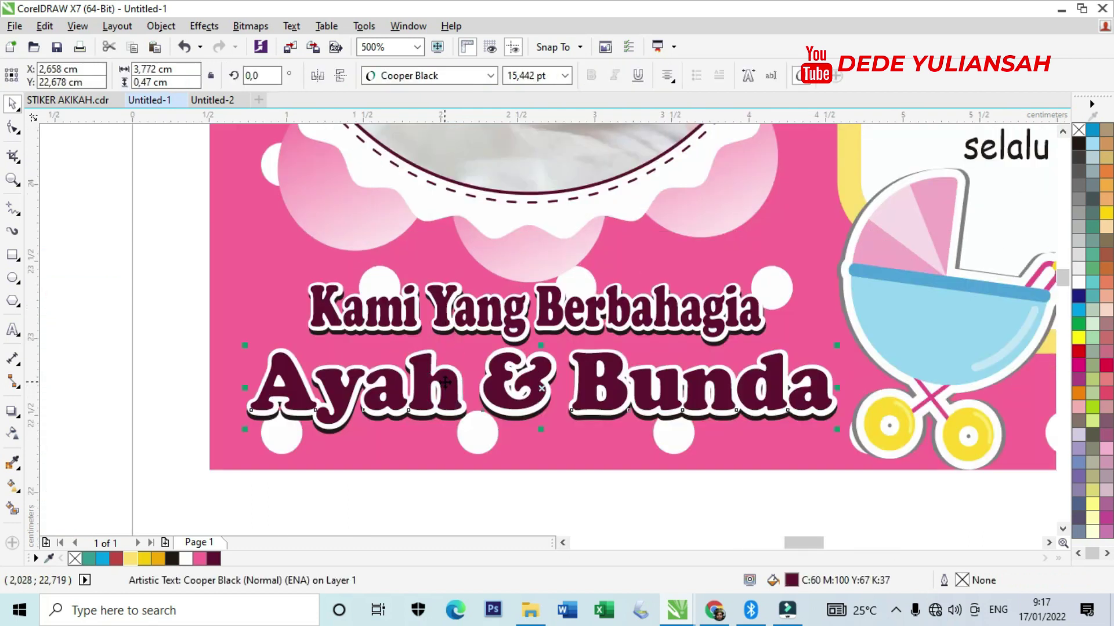
key("Down")
key("Down")
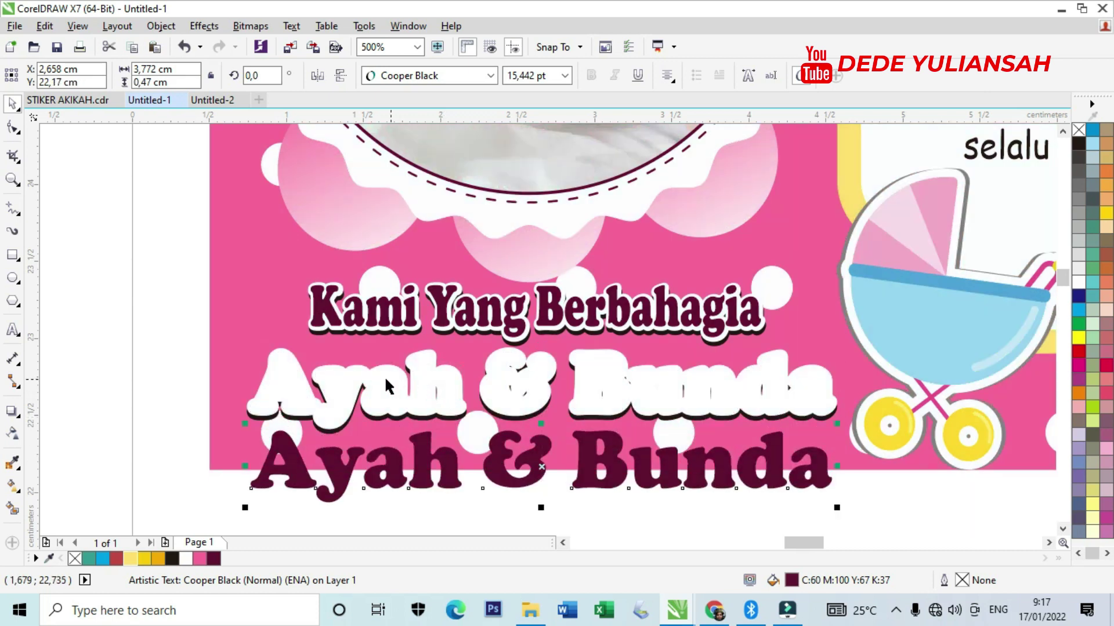
key("ctrl+z")
left_click_drag(175, 333, 857, 451)
key("Down")
key("Down")
key("Down")
key("Down")
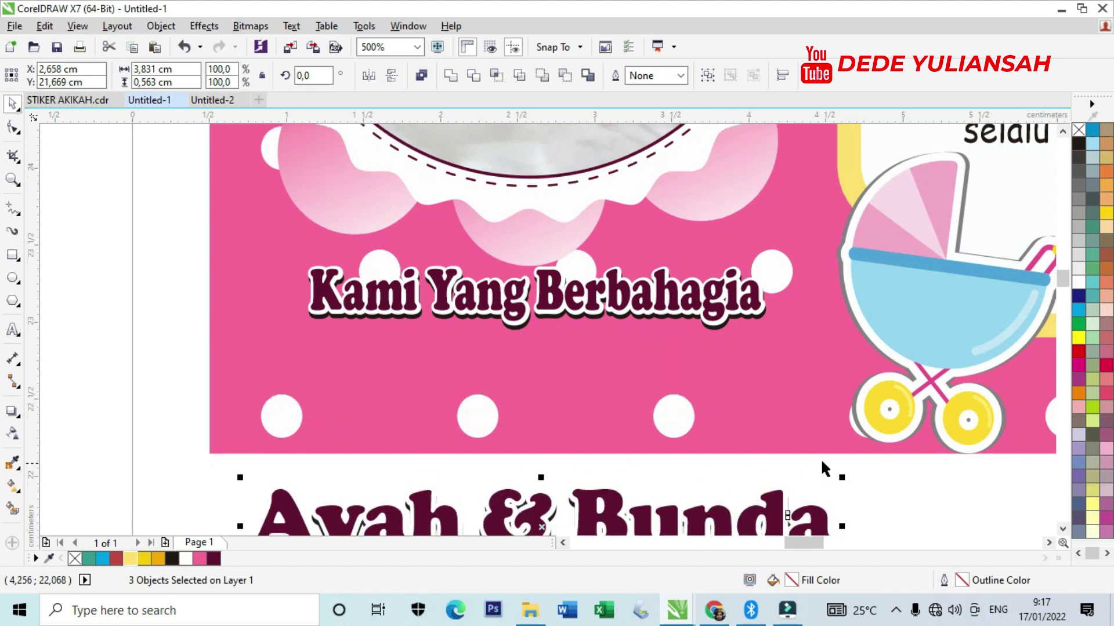
left_click_drag(623, 496, 616, 351)
Replace the Ayah & Bunda wording with the parents' names in Cooper Black.
double_click(450, 369)
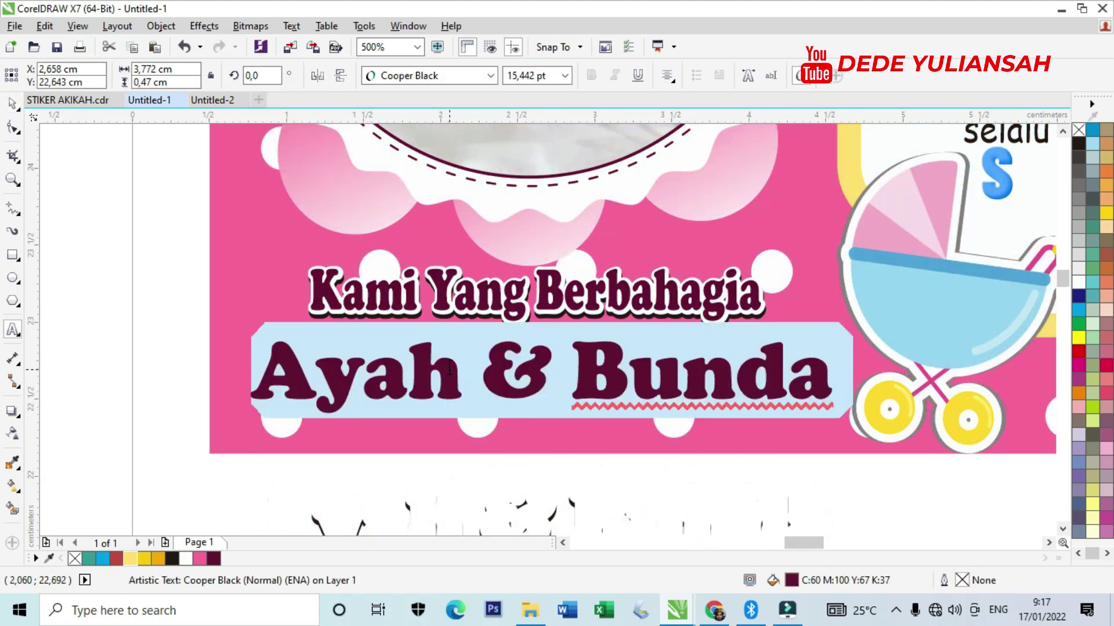
type("d")
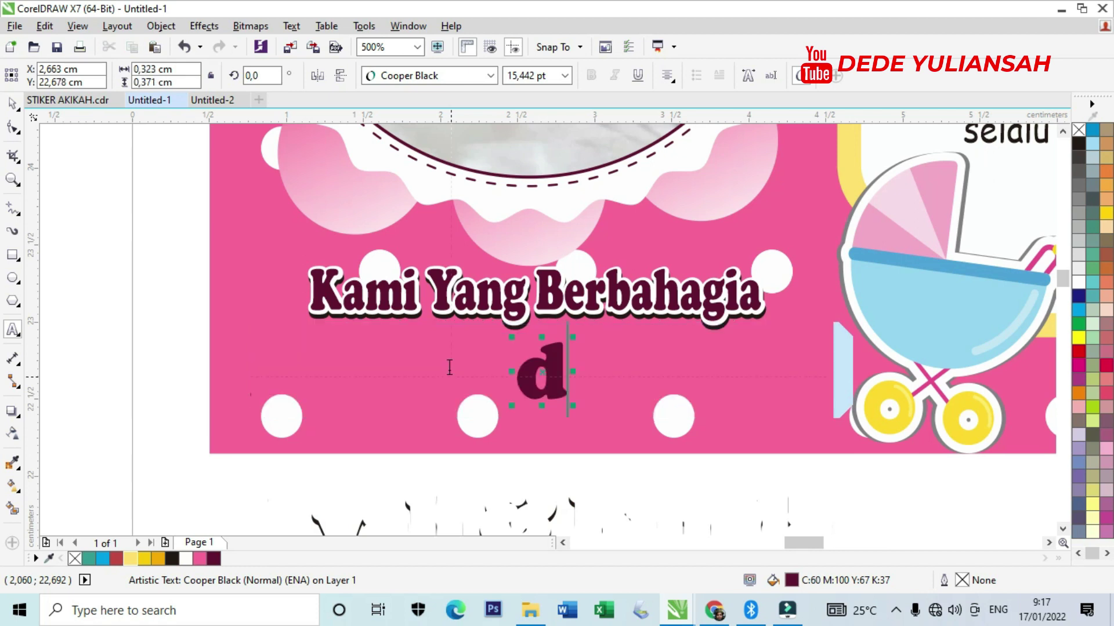
type("=")
key("BackSpace")
key("BackSpace")
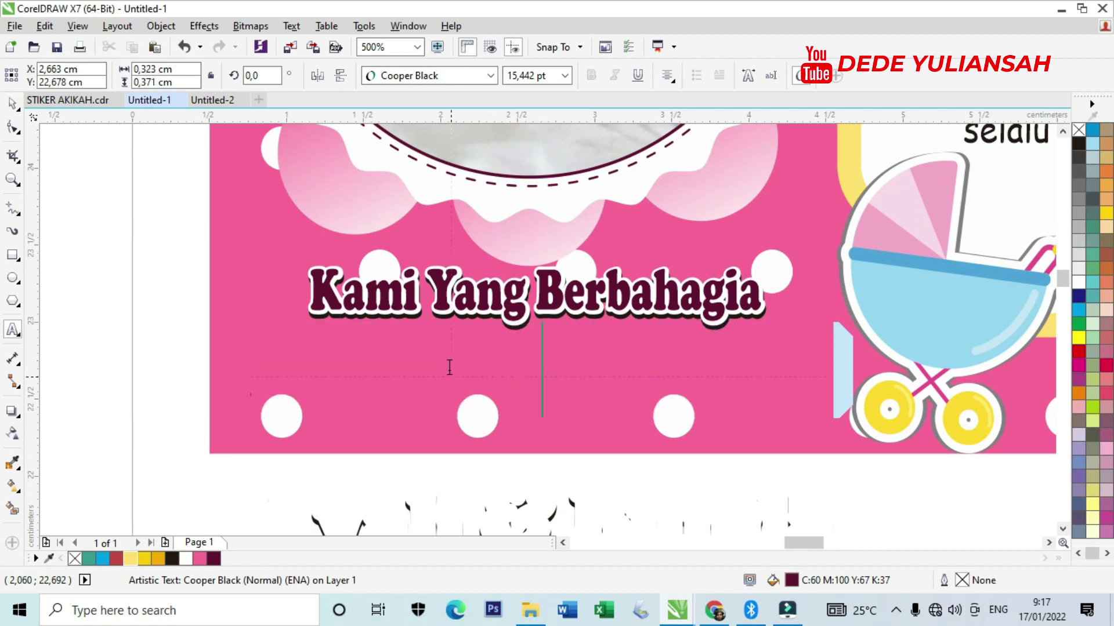
type("d")
key("BackSpace")
type("D")
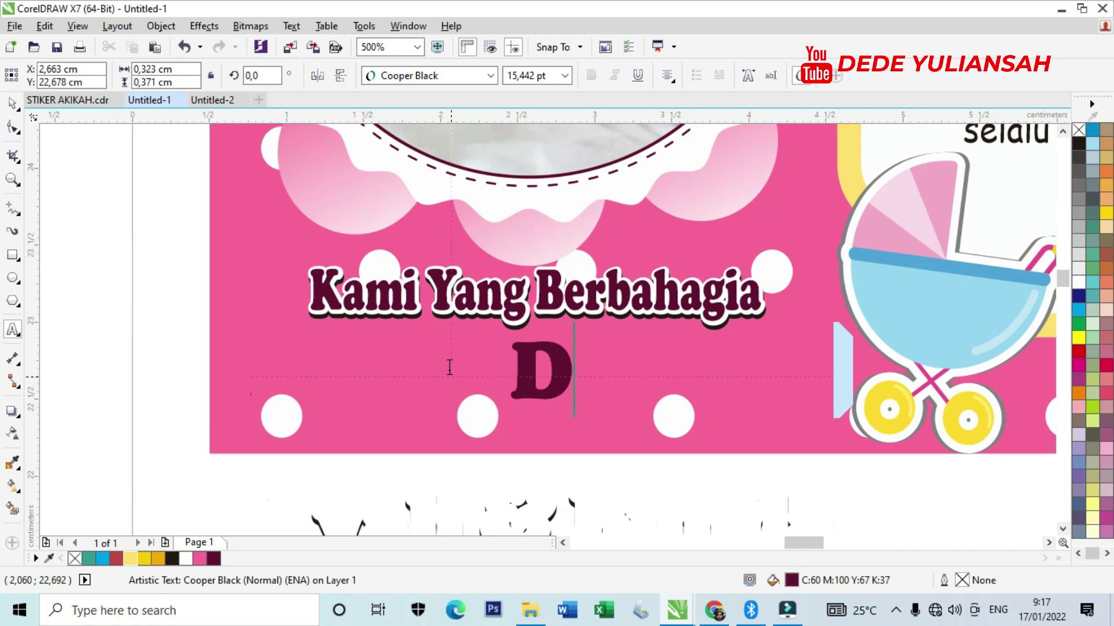
type("ede")
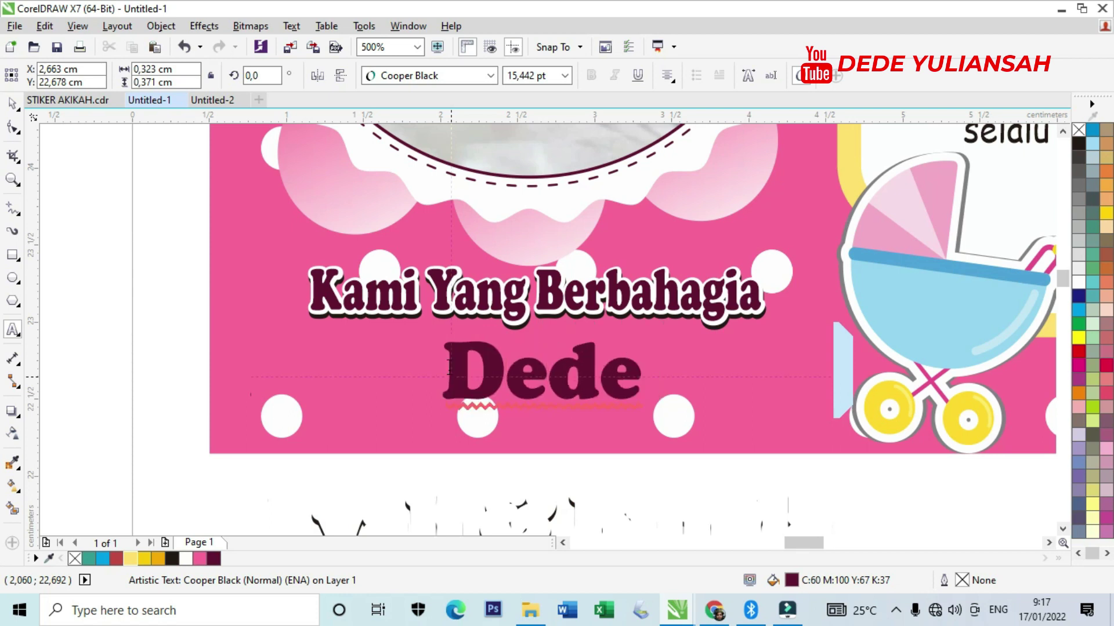
type(" & Anis")
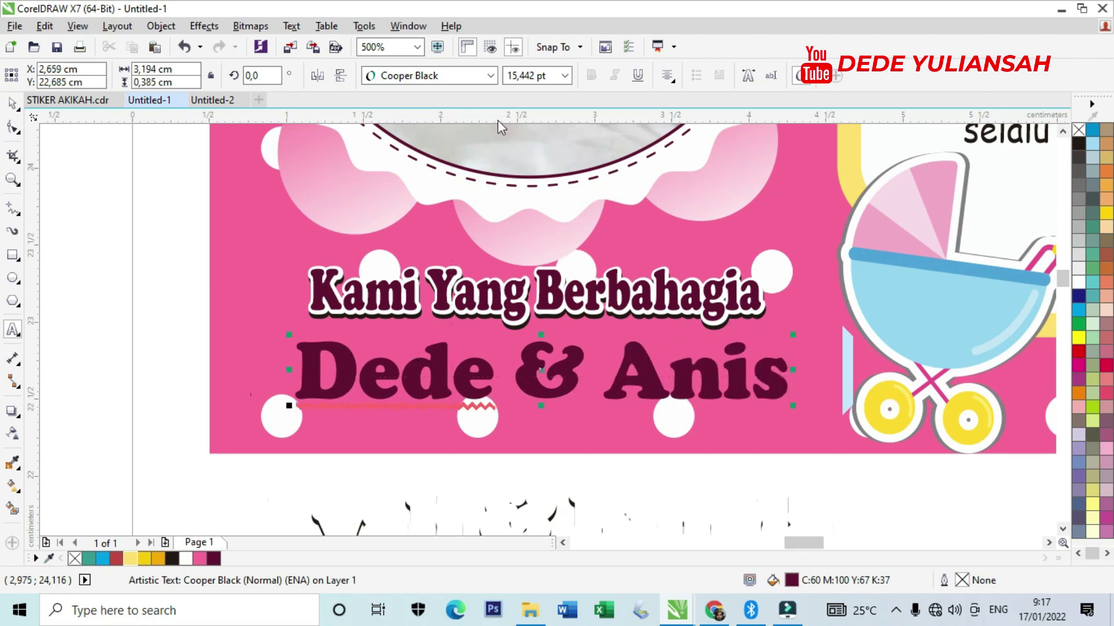
scroll(426, 157, "down", 2)
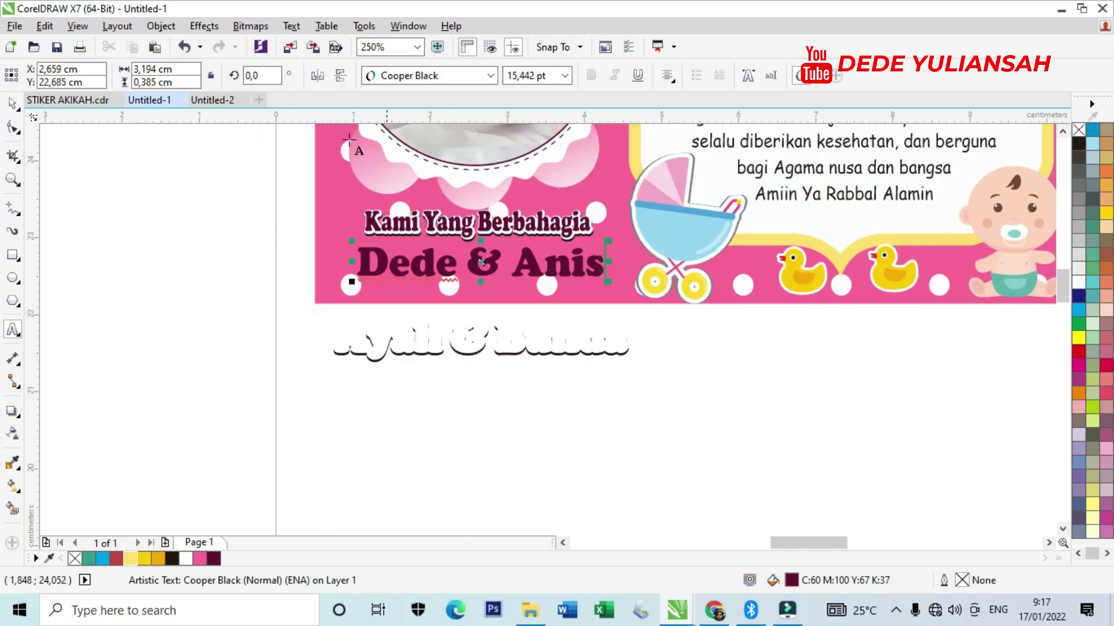
Apply a white Outside contour to the parents' names with the Contour tool.
left_click(13, 105)
scroll(421, 253, "up", 2)
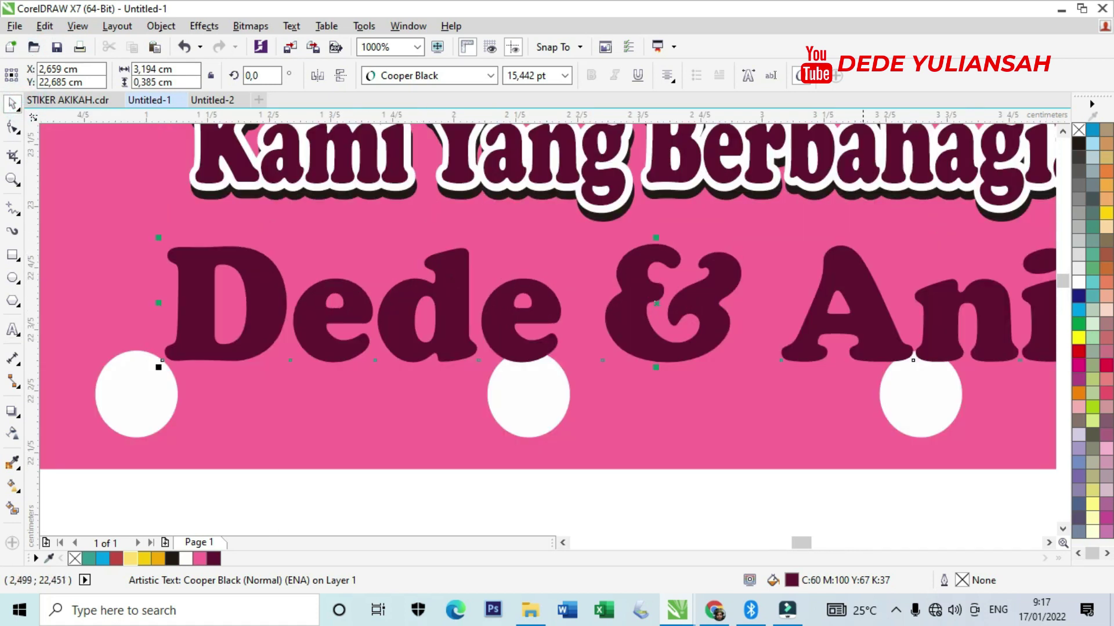
left_click(18, 420)
left_click(61, 427)
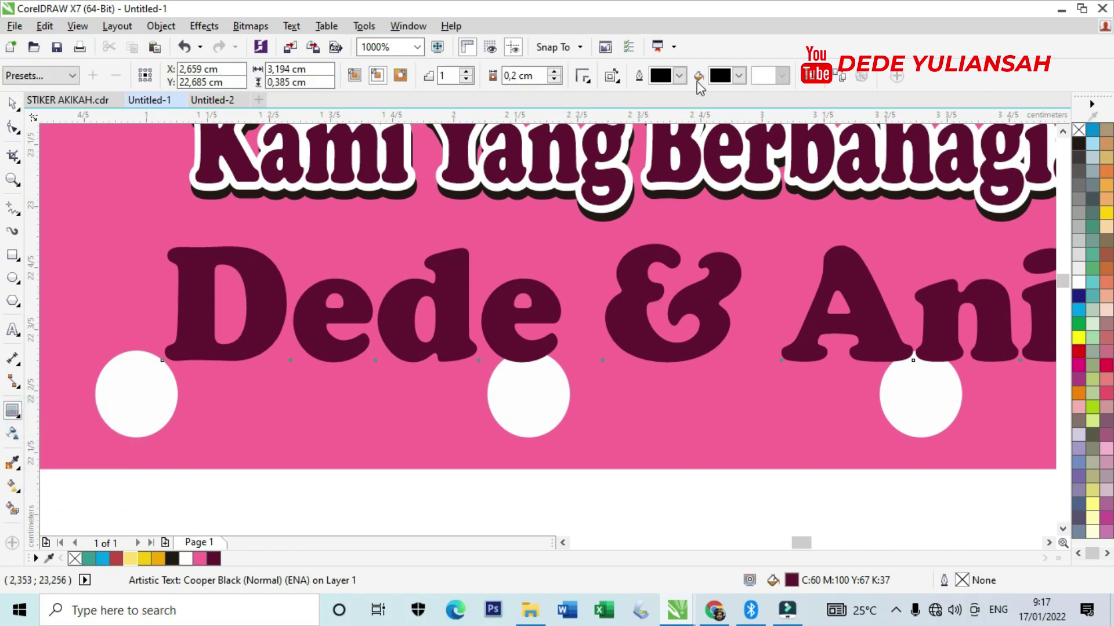
left_click(738, 76)
left_click(768, 105)
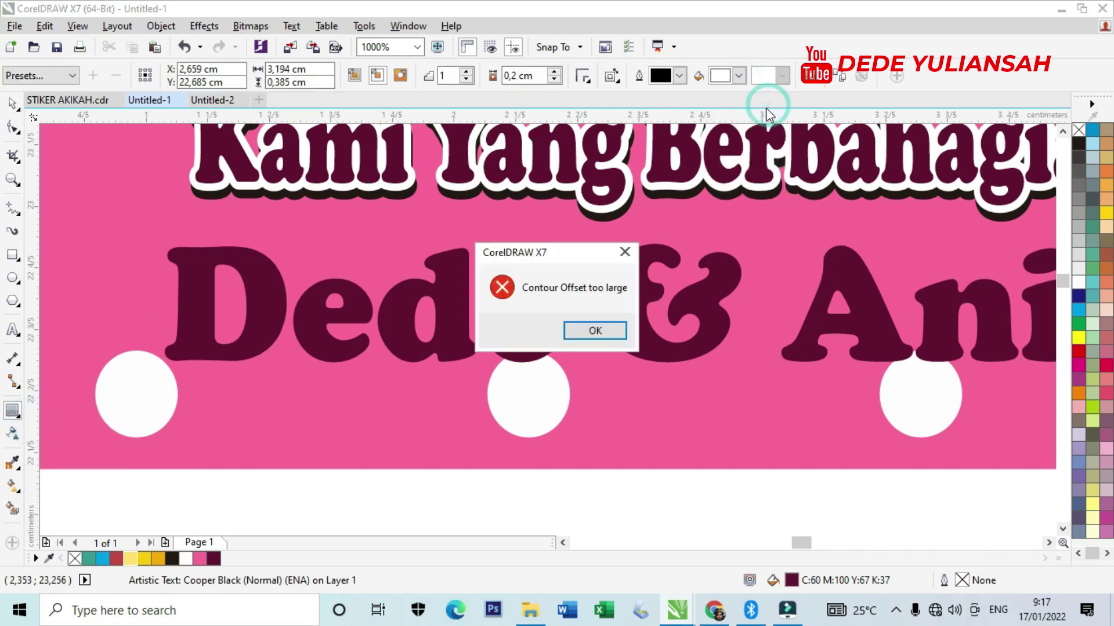
left_click(606, 326)
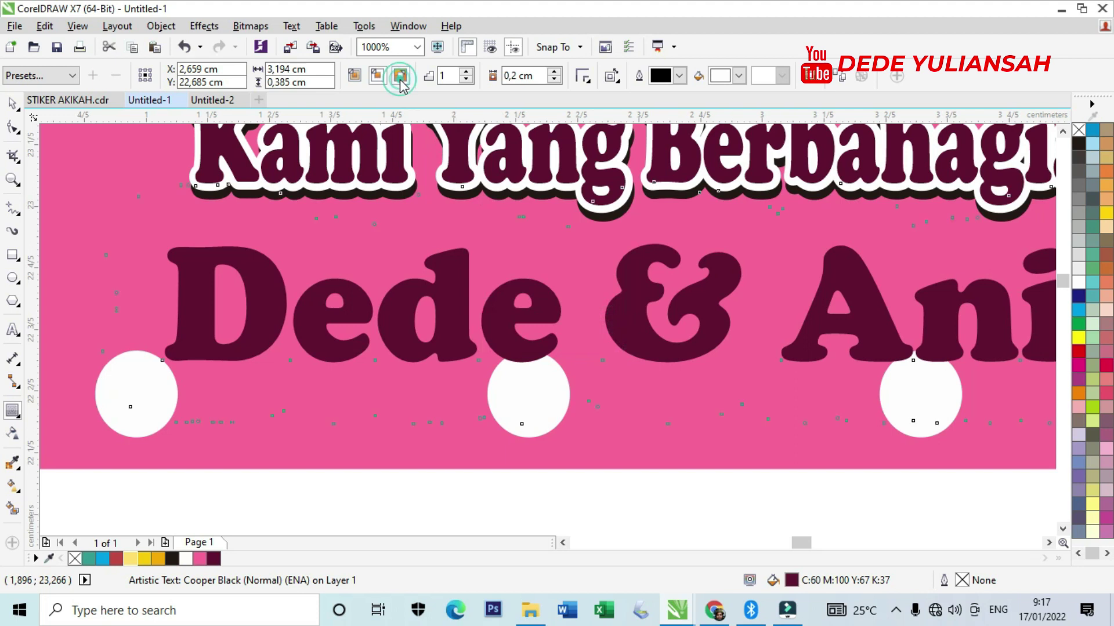
left_click(400, 76)
Thin the white contour offset to about 0,026 cm.
scroll(89, 300, "up", 2)
left_click_drag(139, 308, 337, 315)
scroll(338, 314, "down", 3)
scroll(319, 313, "up", 4)
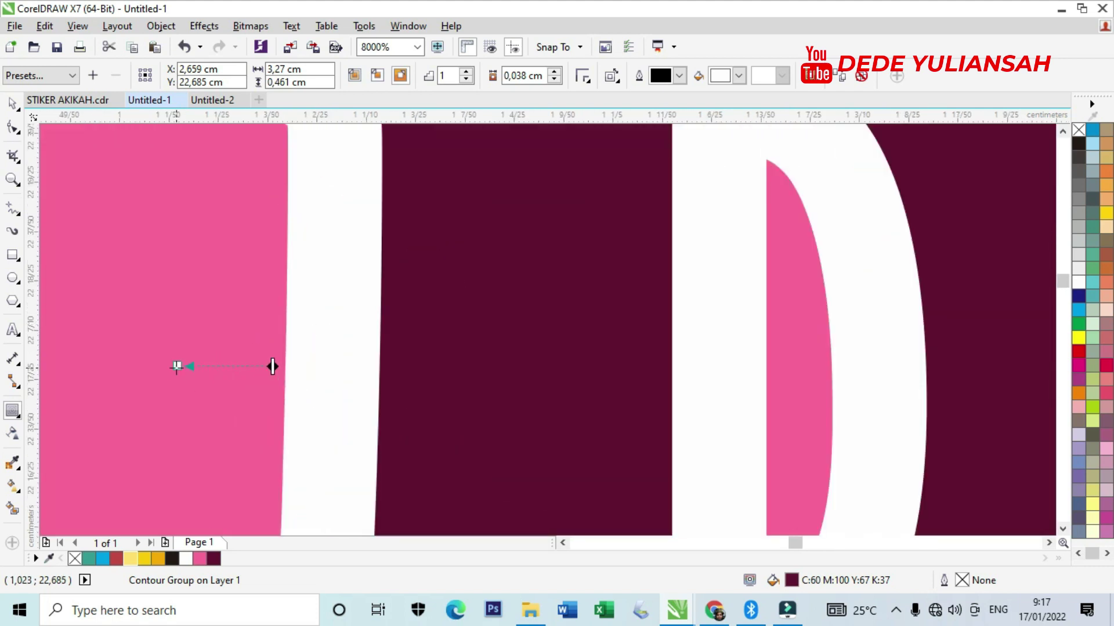
left_click_drag(199, 366, 208, 365)
scroll(210, 329, "down", 2)
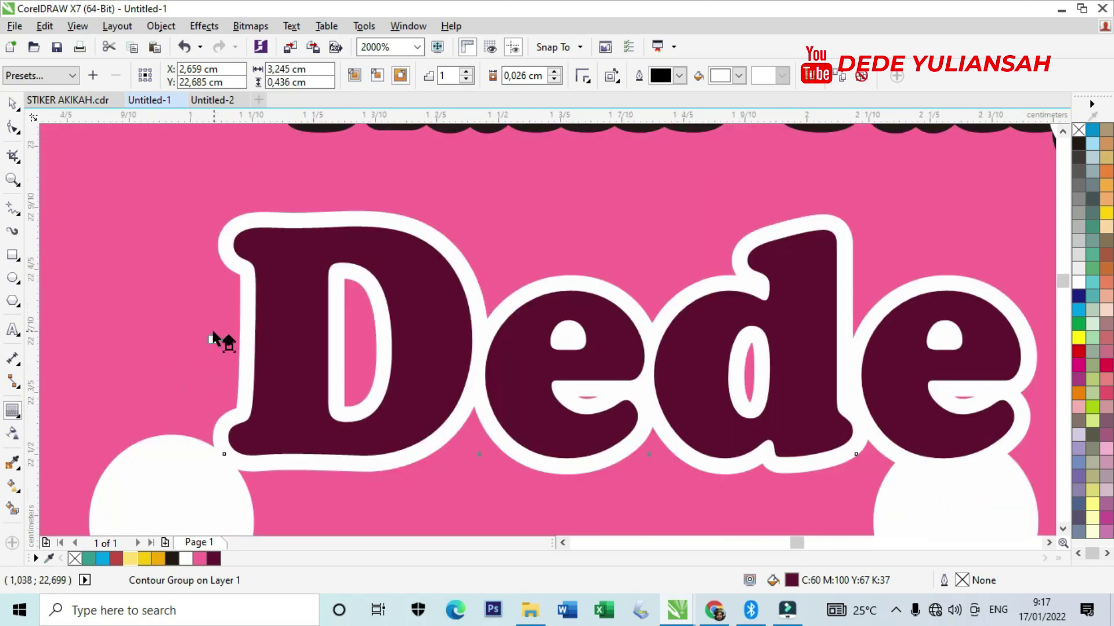
scroll(219, 333, "down", 1)
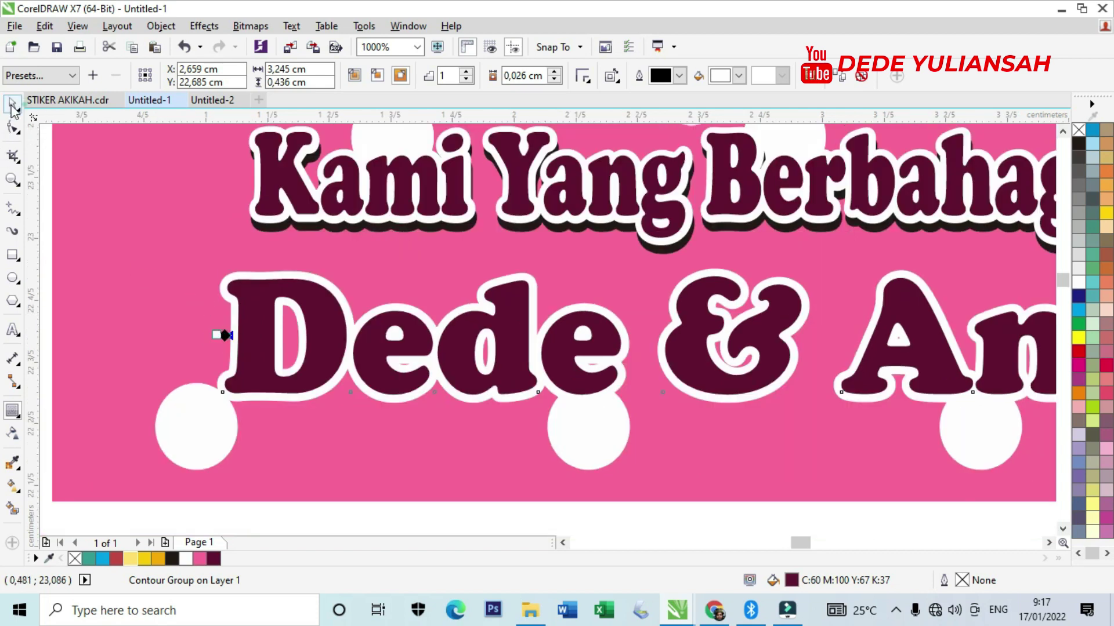
scroll(220, 334, "down", 1)
left_click(267, 412)
scroll(269, 338, "up", 1)
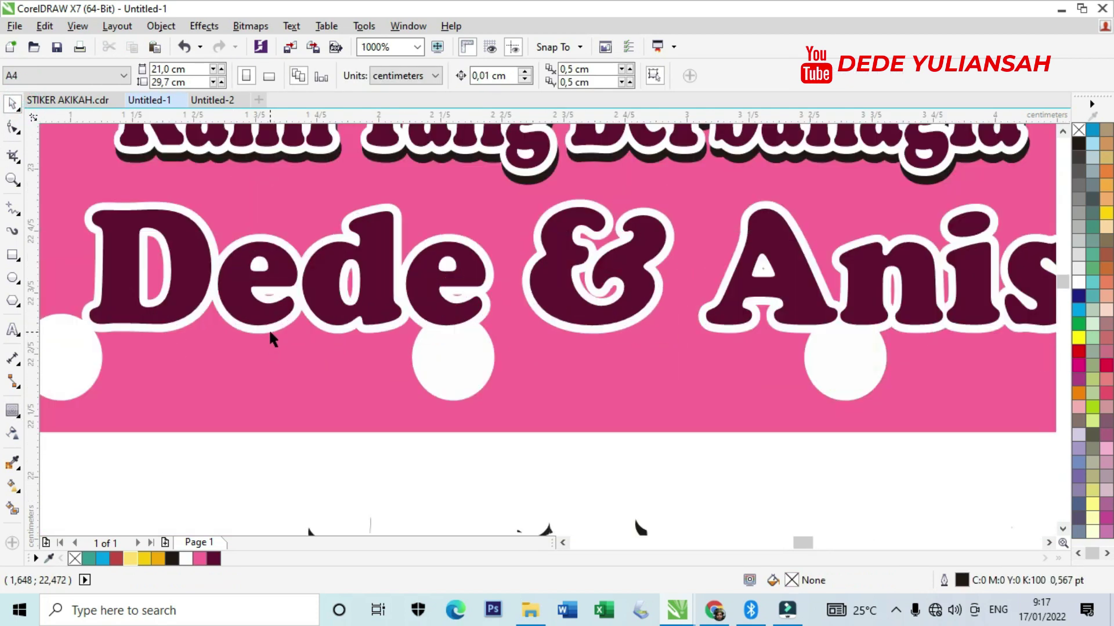
left_click(270, 333)
Break the contour group apart and make a black-filled copy of the white outline.
right_click(270, 332)
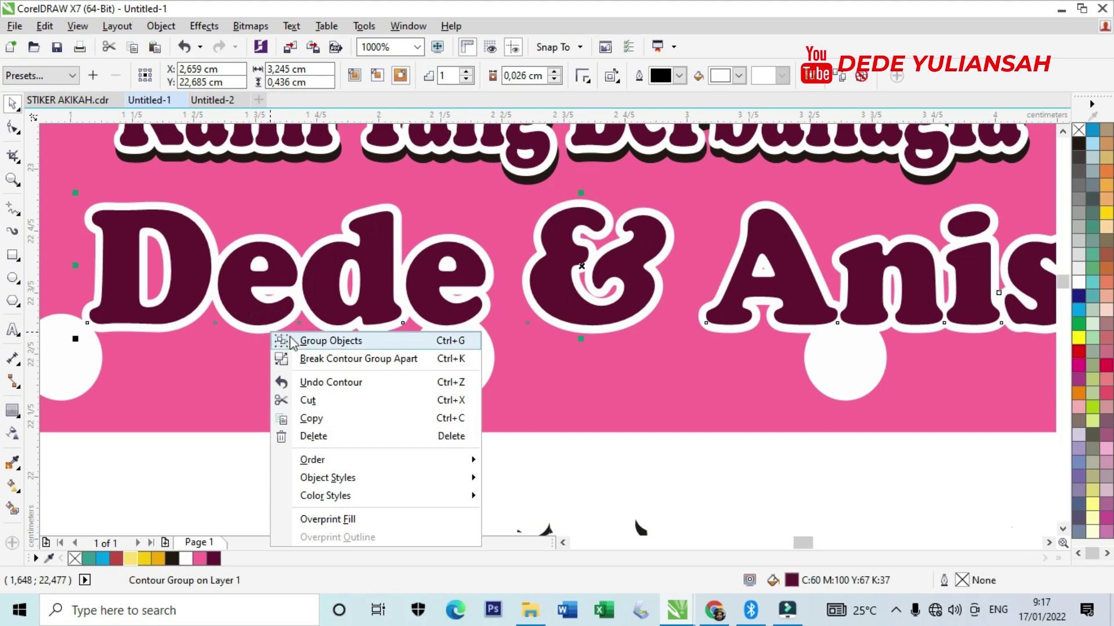
left_click(329, 359)
left_click(333, 479)
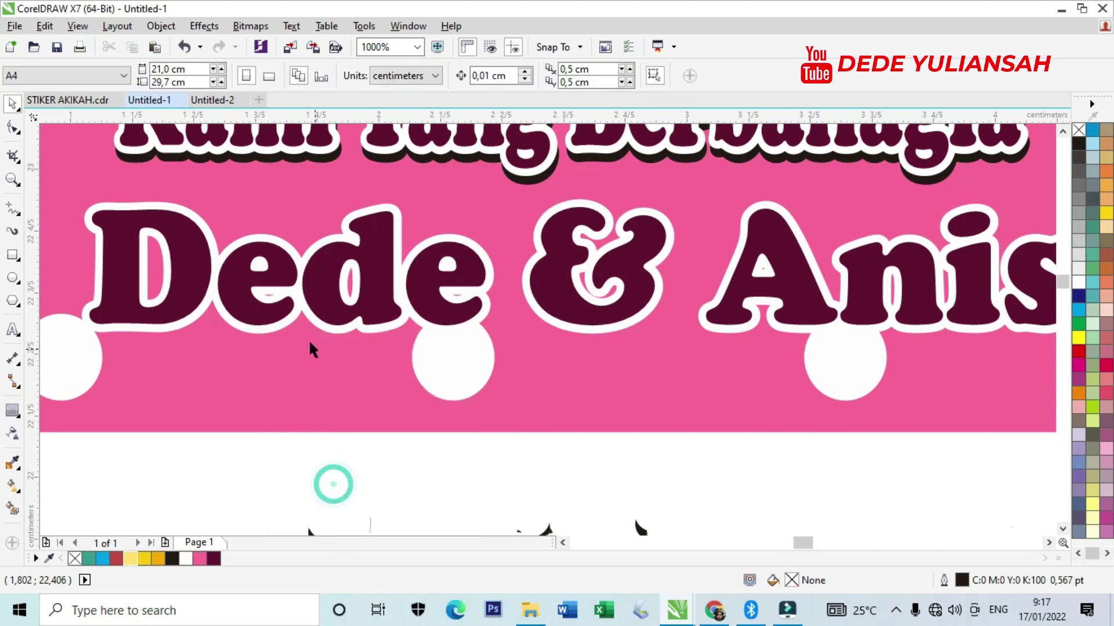
left_click_drag(279, 323, 398, 376)
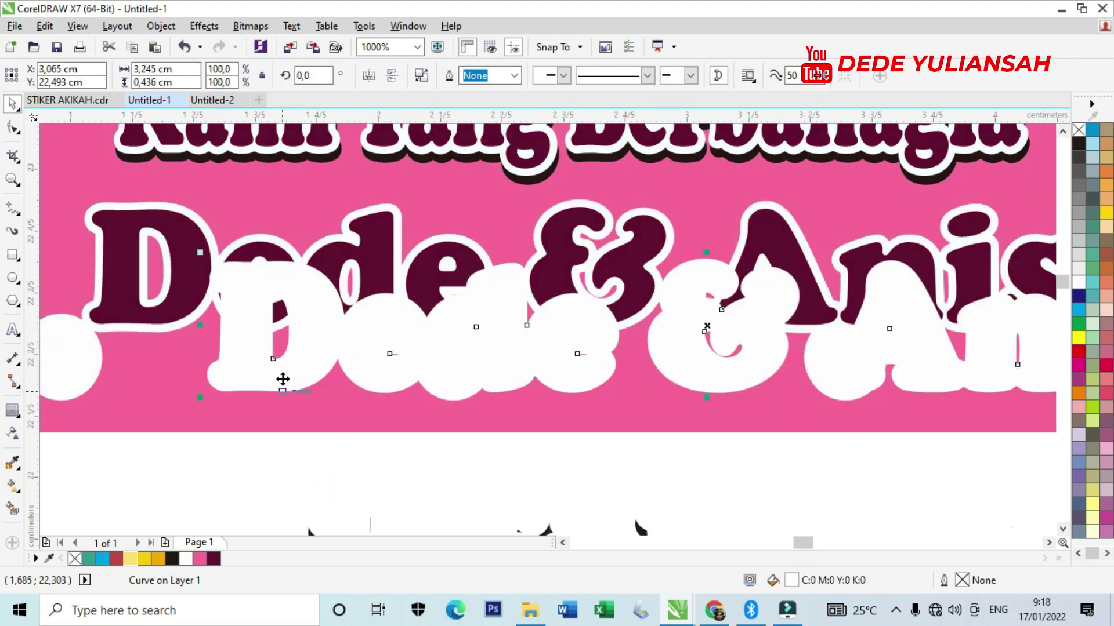
scroll(266, 261, "up", 2)
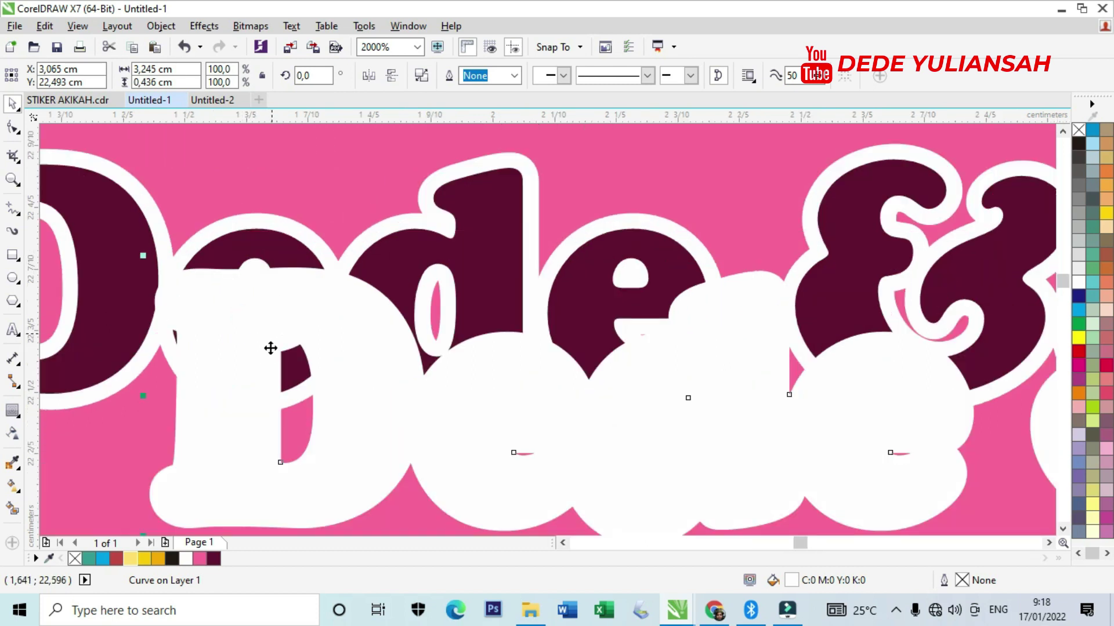
left_click(174, 558)
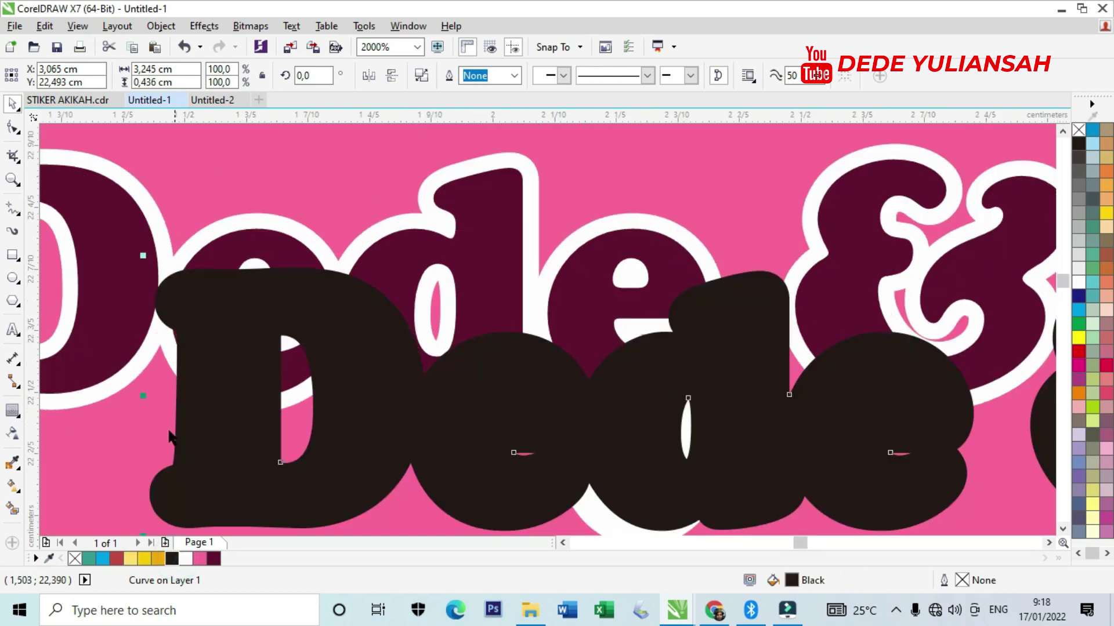
Bring the maroon names and white outline in front of the black shape.
left_click(101, 388)
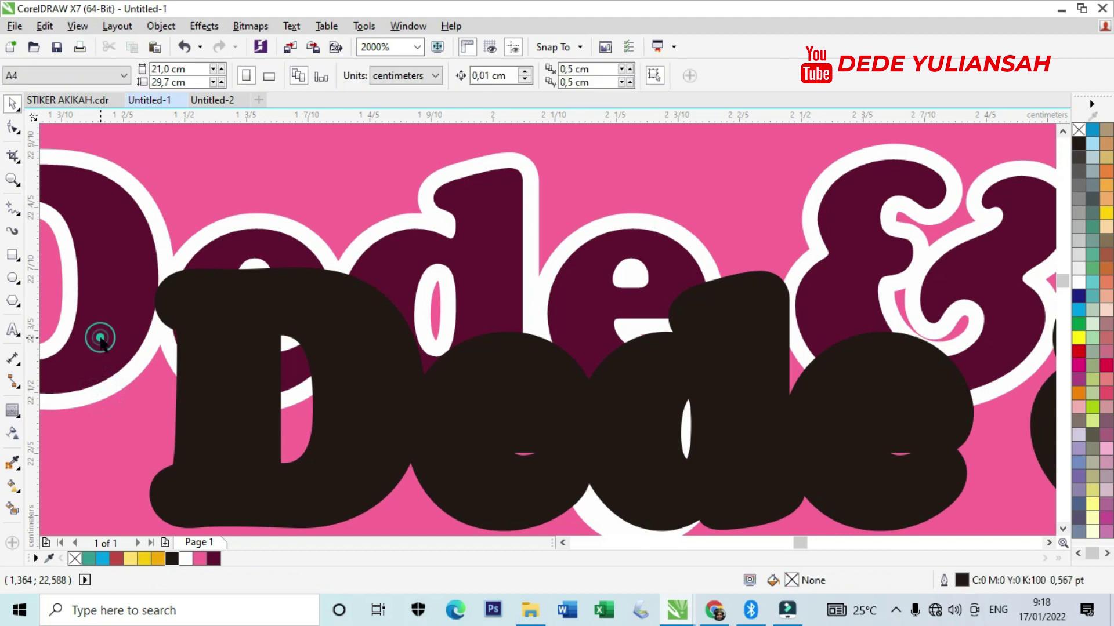
right_click(102, 342)
left_click(197, 448)
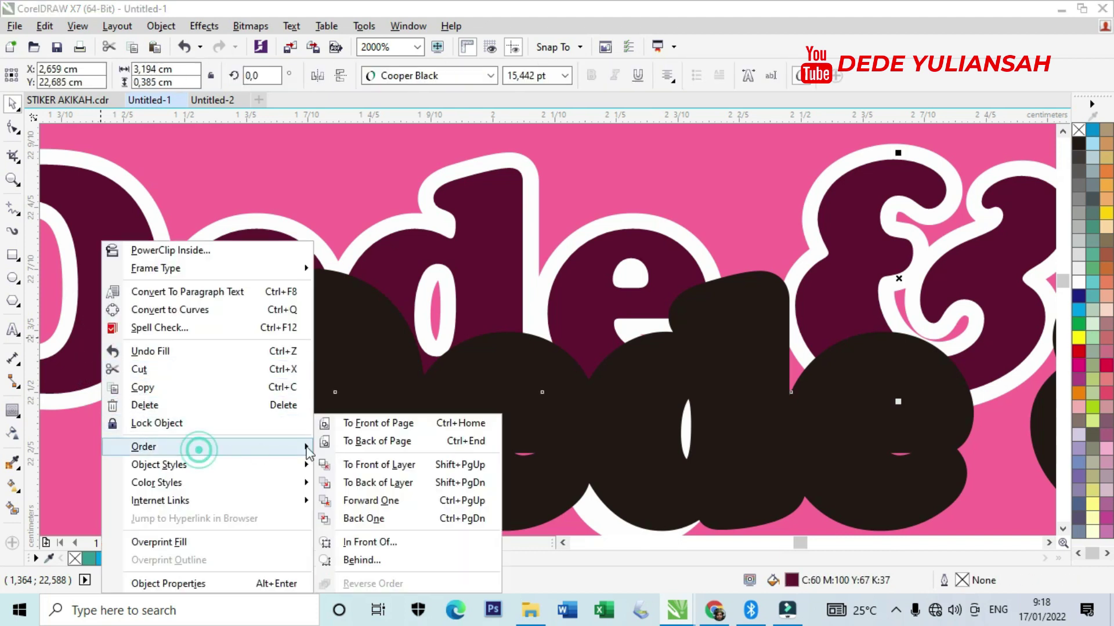
left_click(371, 422)
scroll(381, 372, "down", 3)
scroll(382, 373, "up", 3)
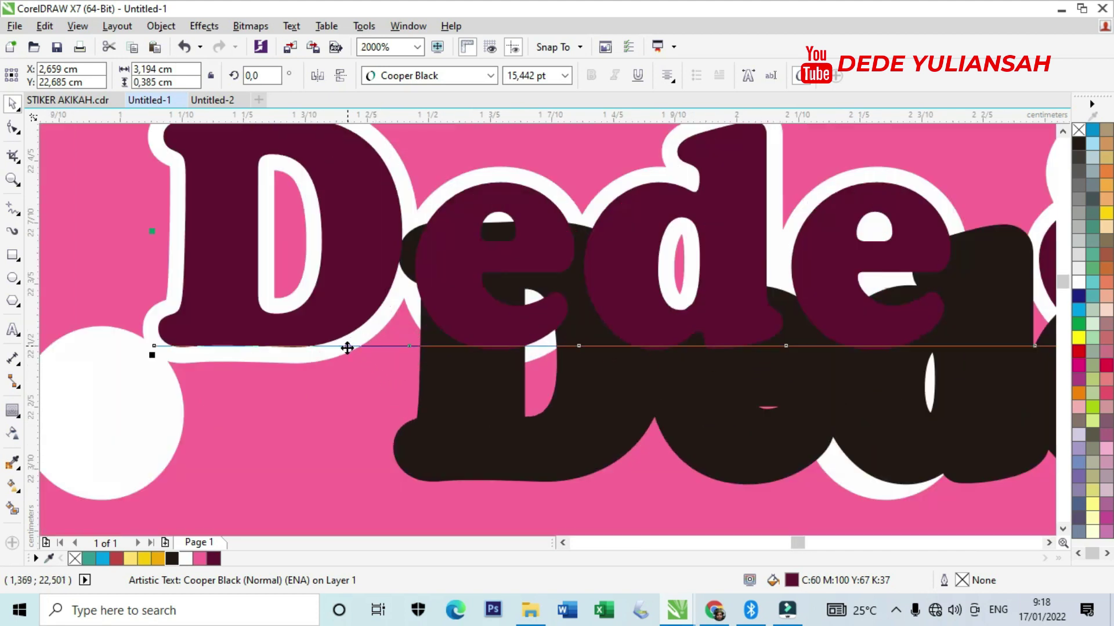
left_click(173, 353)
left_click(192, 338, "shift")
right_click(191, 338)
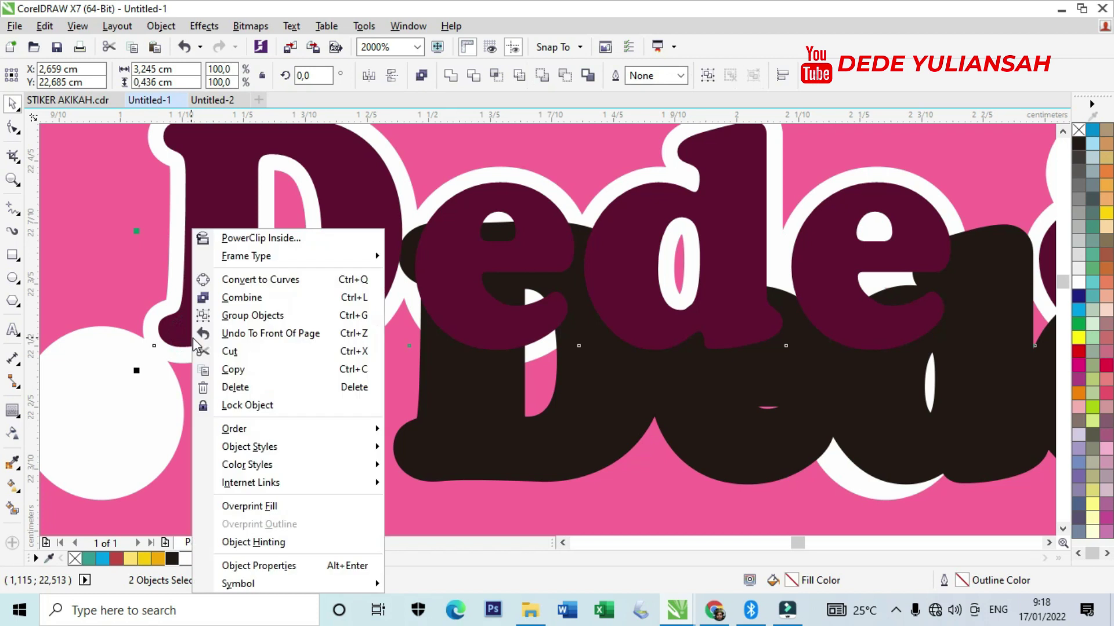
mouse_move(290, 429)
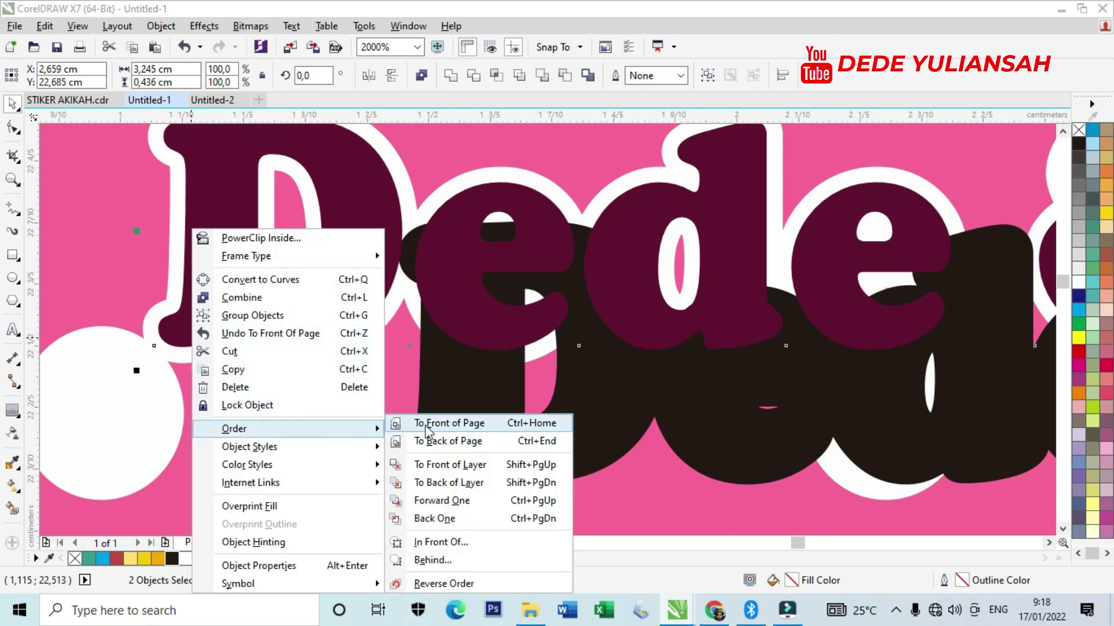
left_click(427, 433)
Position the black shape slightly offset behind the names as a drop shadow.
left_click_drag(476, 425, 261, 365)
scroll(229, 380, "up", 2)
left_click_drag(344, 418, 229, 356)
scroll(228, 355, "down", 5)
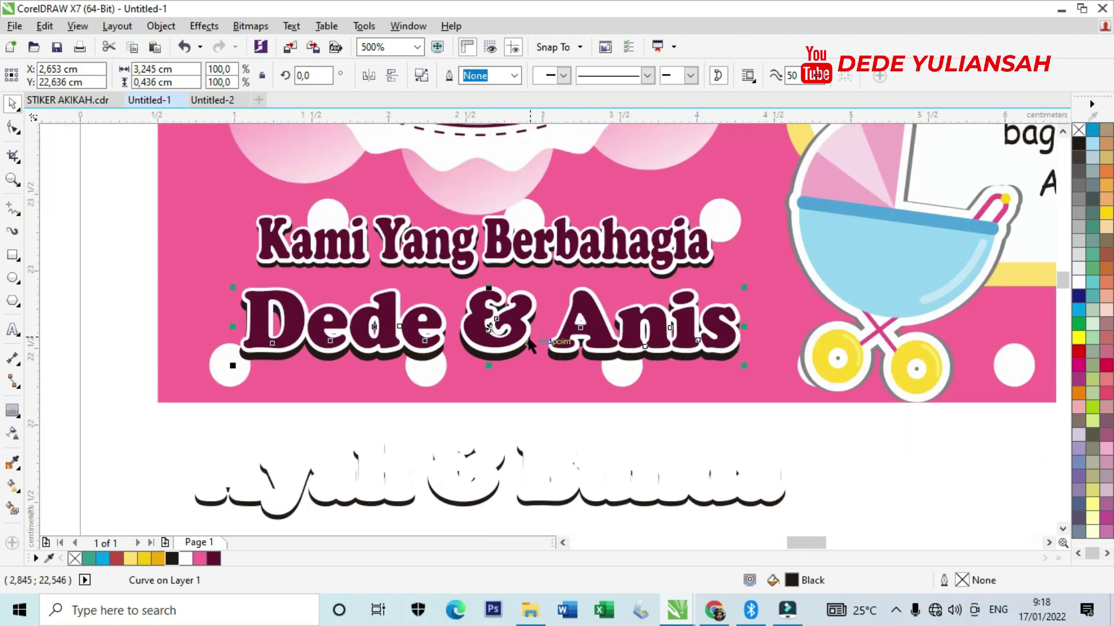
scroll(433, 361, "up", 3)
left_click_drag(298, 313, 321, 303)
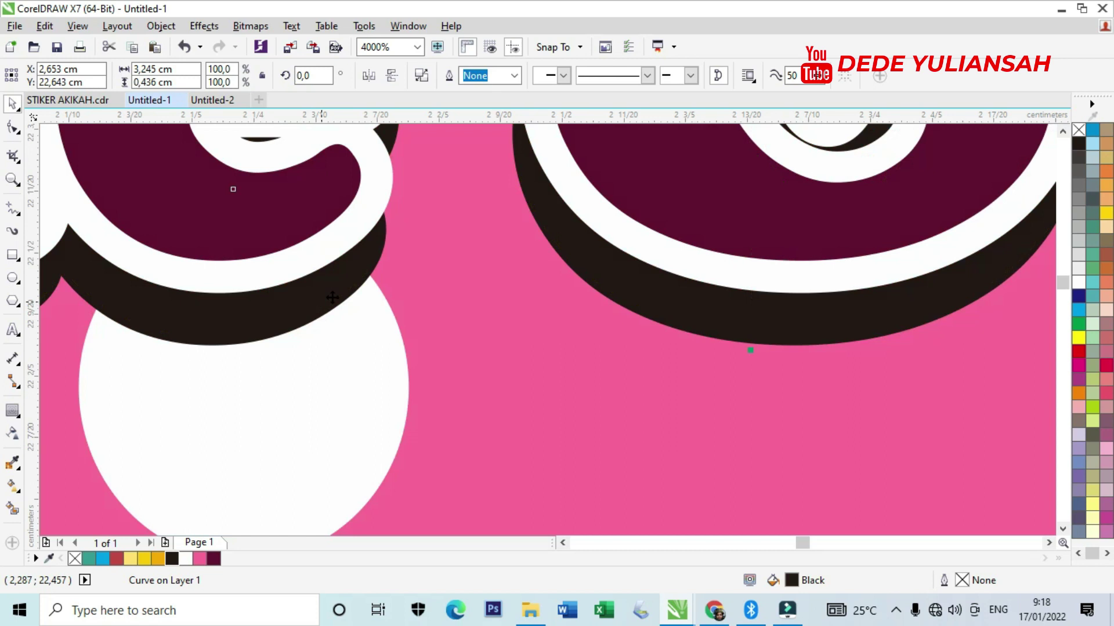
scroll(386, 283, "down", 2)
Delete the leftover Ayah & Bunda lettering below the names.
left_click_drag(79, 353, 805, 468)
key("Delete")
scroll(394, 443, "down", 2)
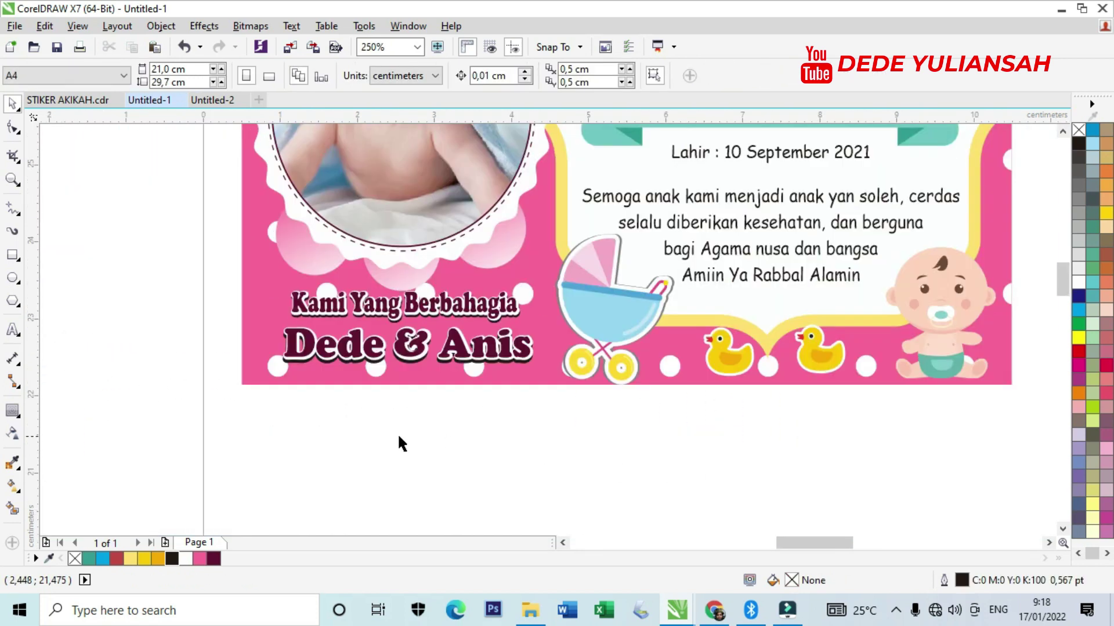
Replace 'pertama' with 'kedua' so the greeting reads 'putra kedua kami'.
scroll(626, 197, "up", 1)
scroll(624, 192, "up", 1)
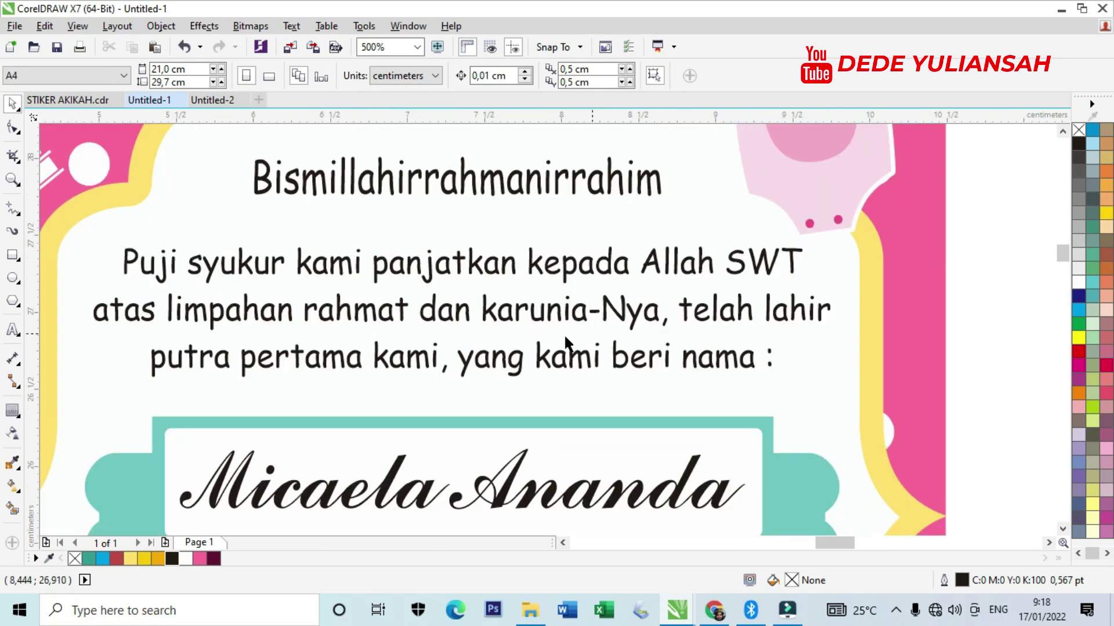
double_click(228, 364)
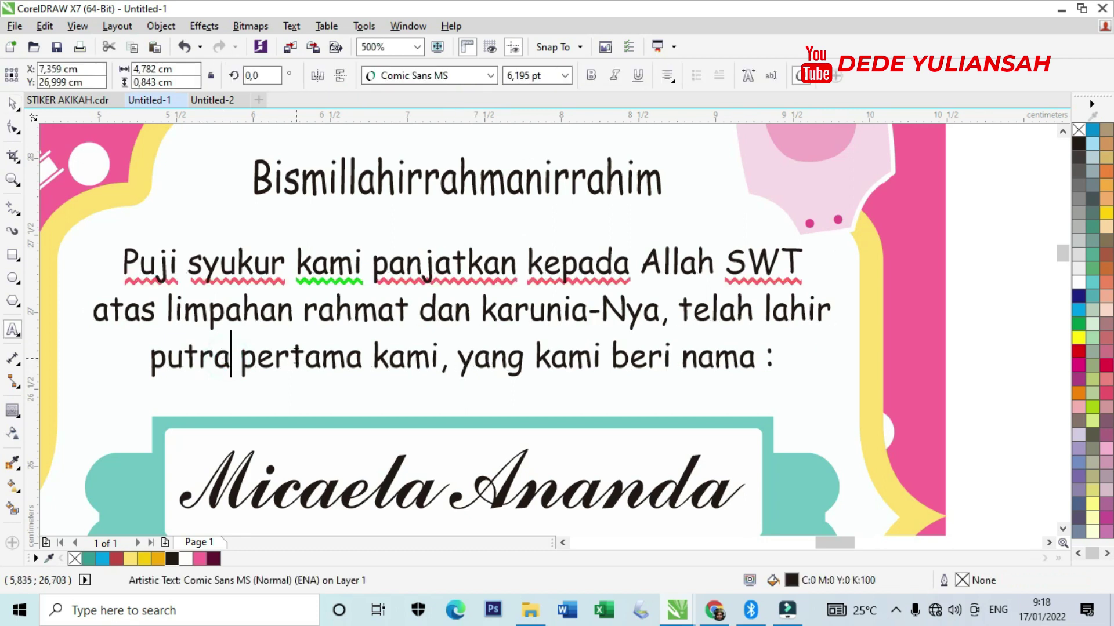
left_click(369, 358)
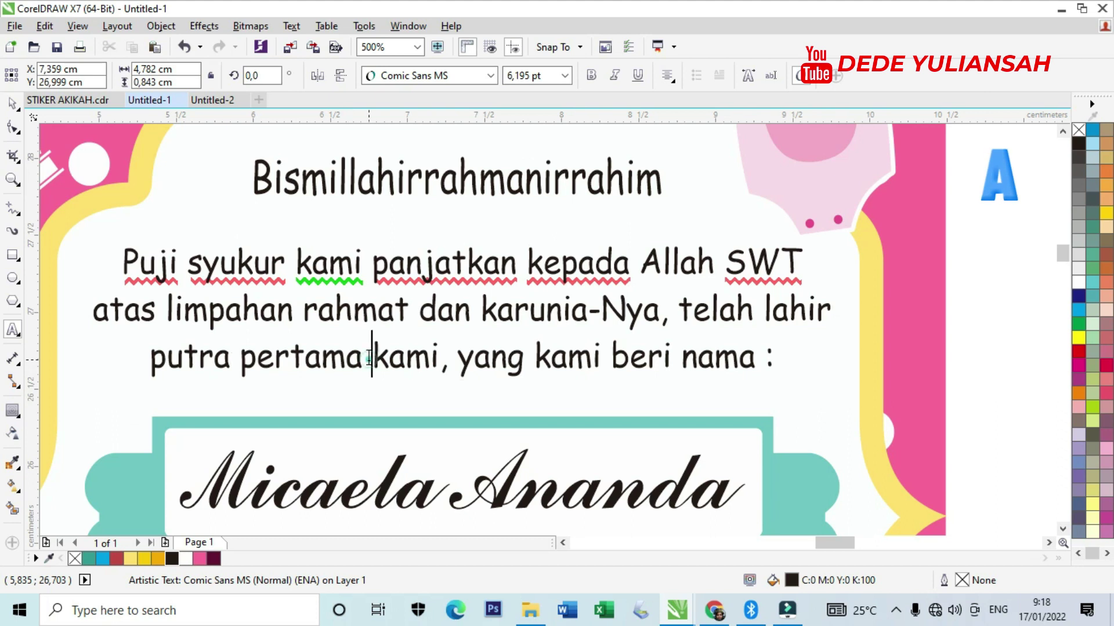
left_click_drag(364, 357, 237, 361)
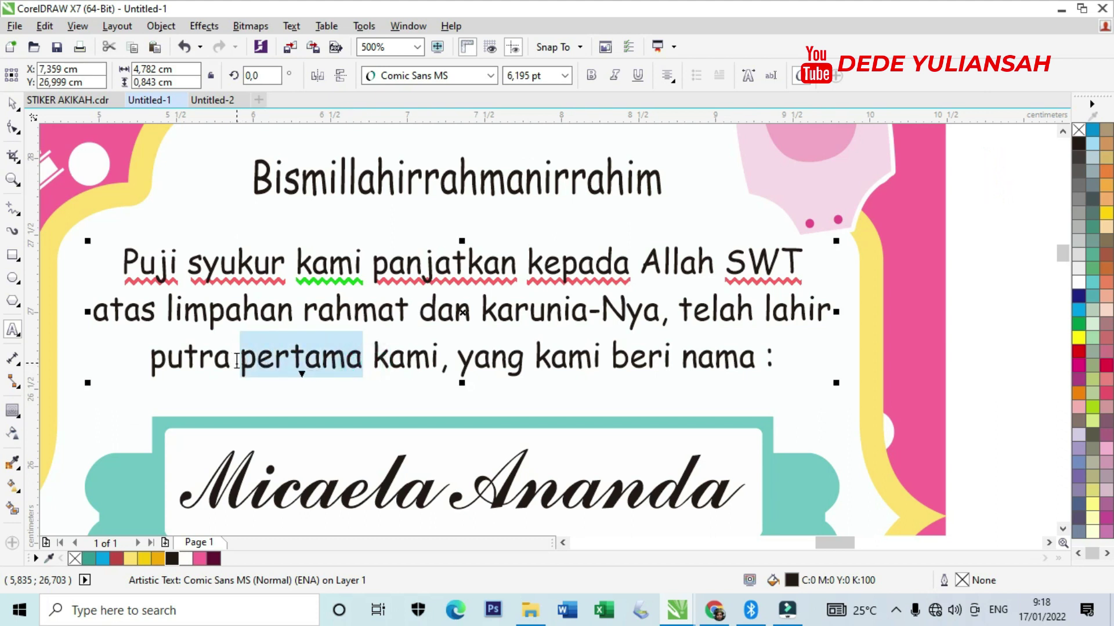
type("kedua")
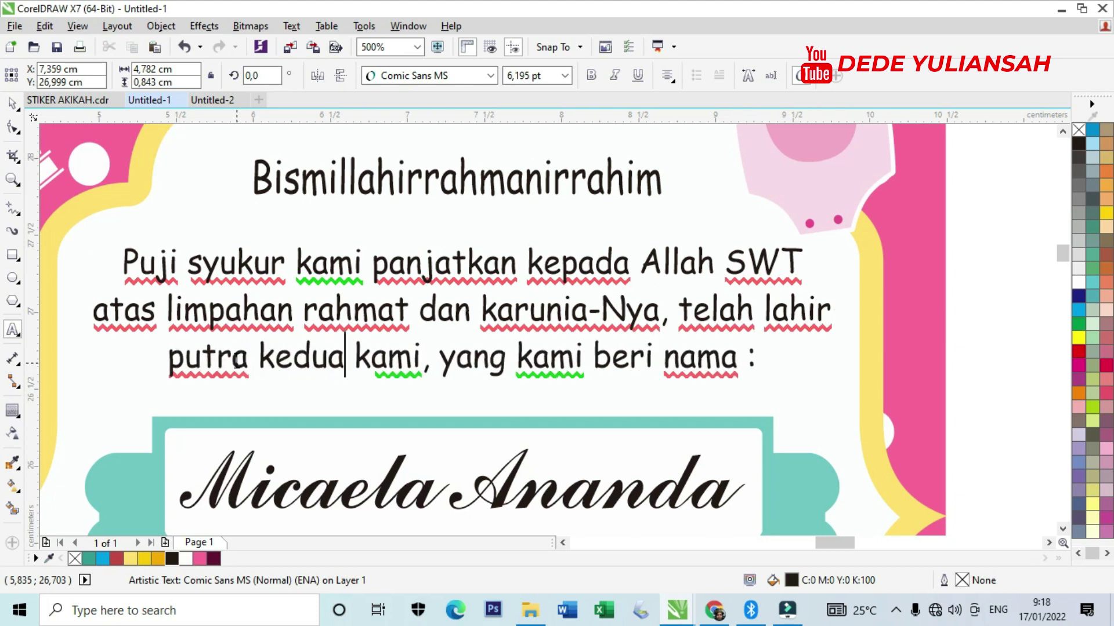
scroll(207, 304, "down", 2)
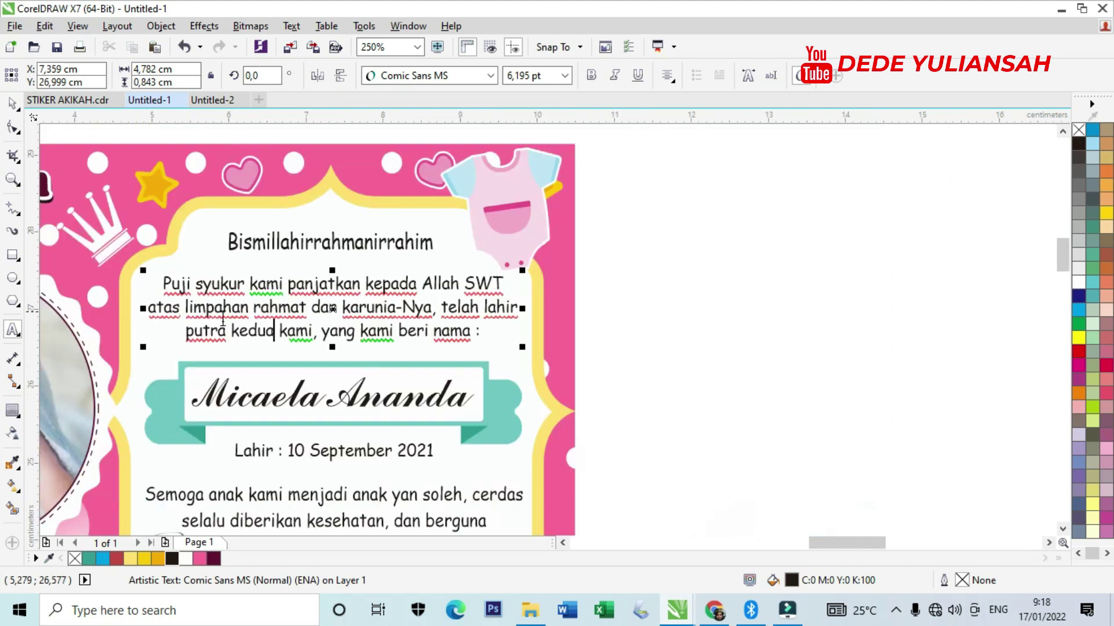
Replace the baby's name text on the pink card with the new name.
scroll(240, 393, "up", 2)
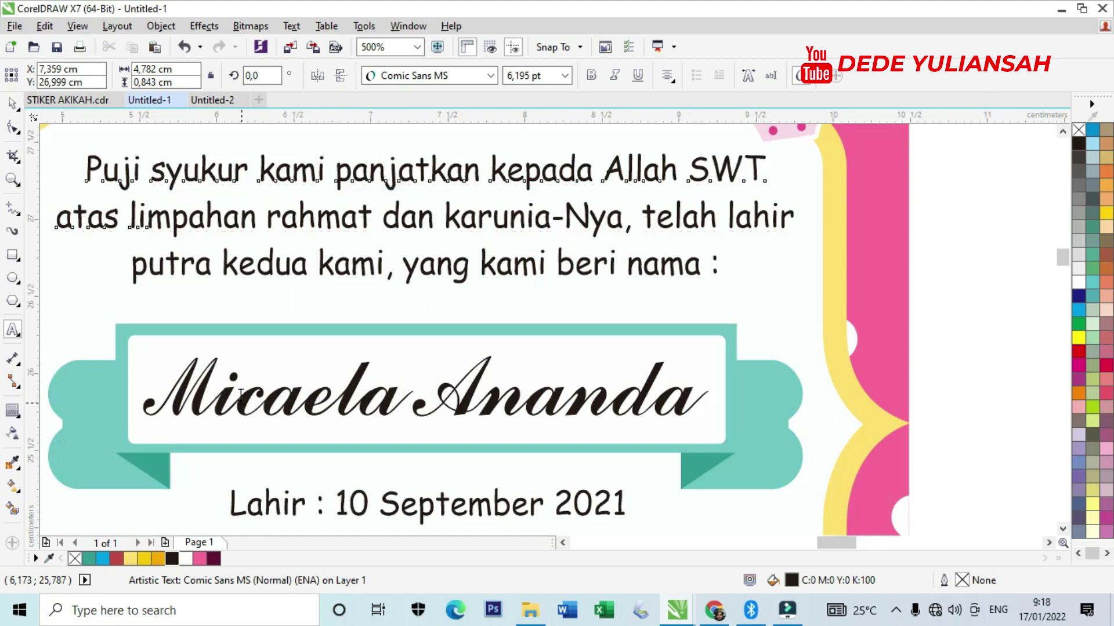
left_click(240, 394)
key("ctrl+a")
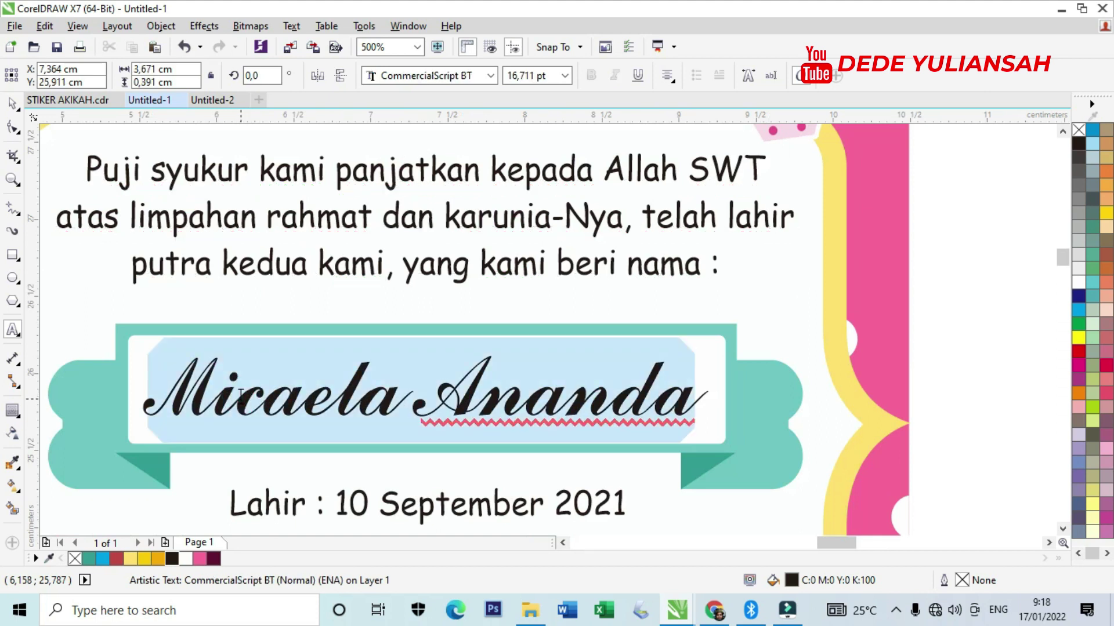
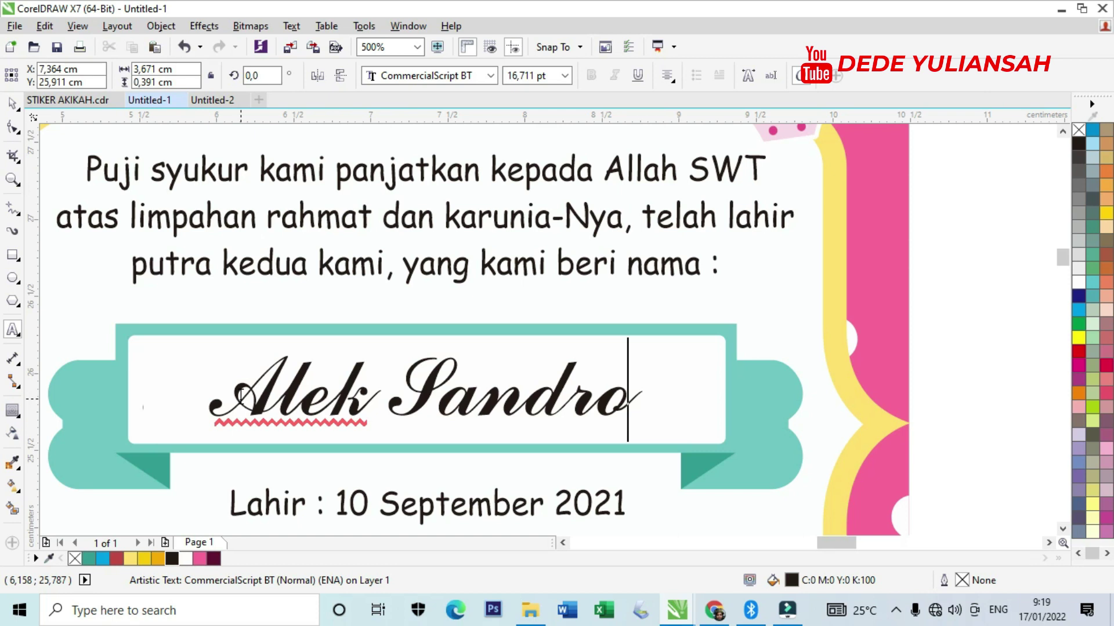
left_click(12, 103)
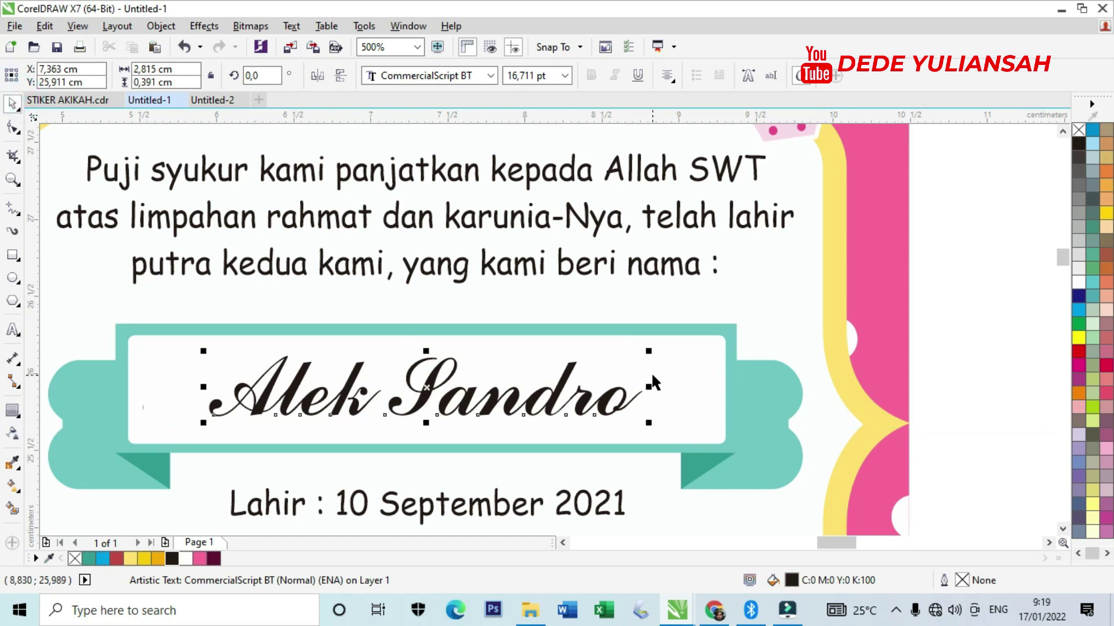
Set the baby's name in Cylburn Regular and enlarge it to about 20,6 pt.
left_click_drag(652, 351, 683, 346)
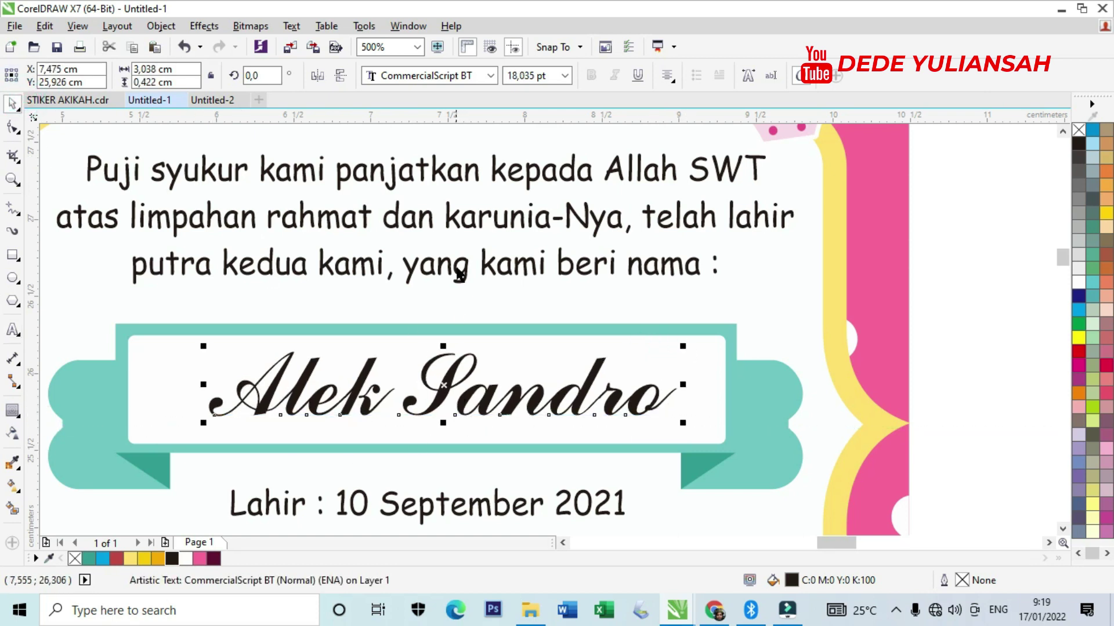
left_click(463, 81)
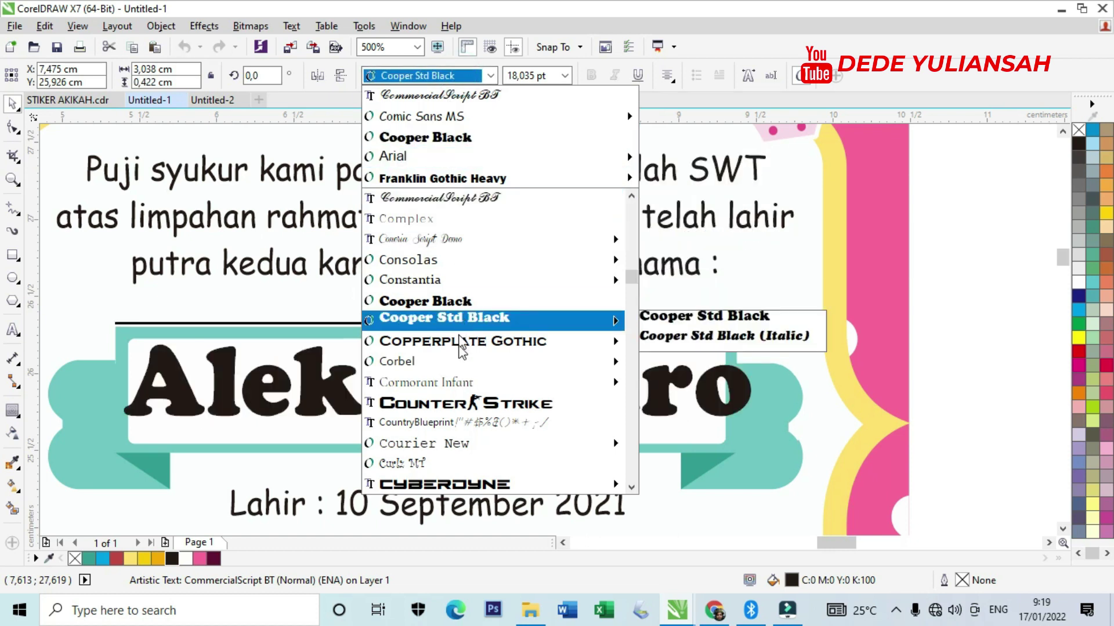
scroll(441, 464, "down", 1)
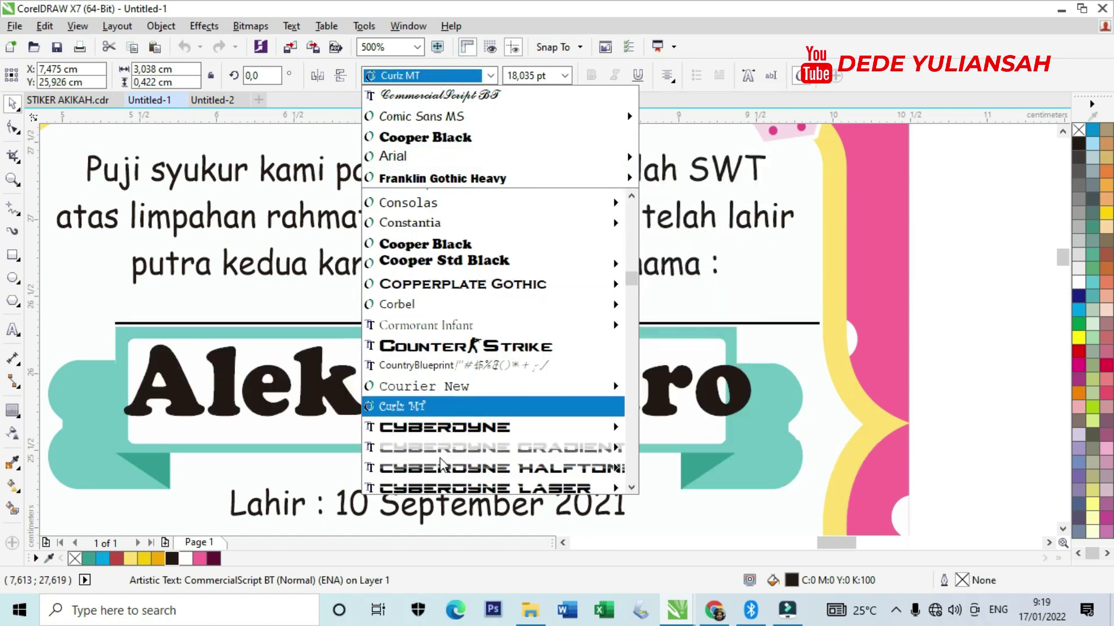
scroll(440, 452, "down", 2)
scroll(441, 434, "down", 2)
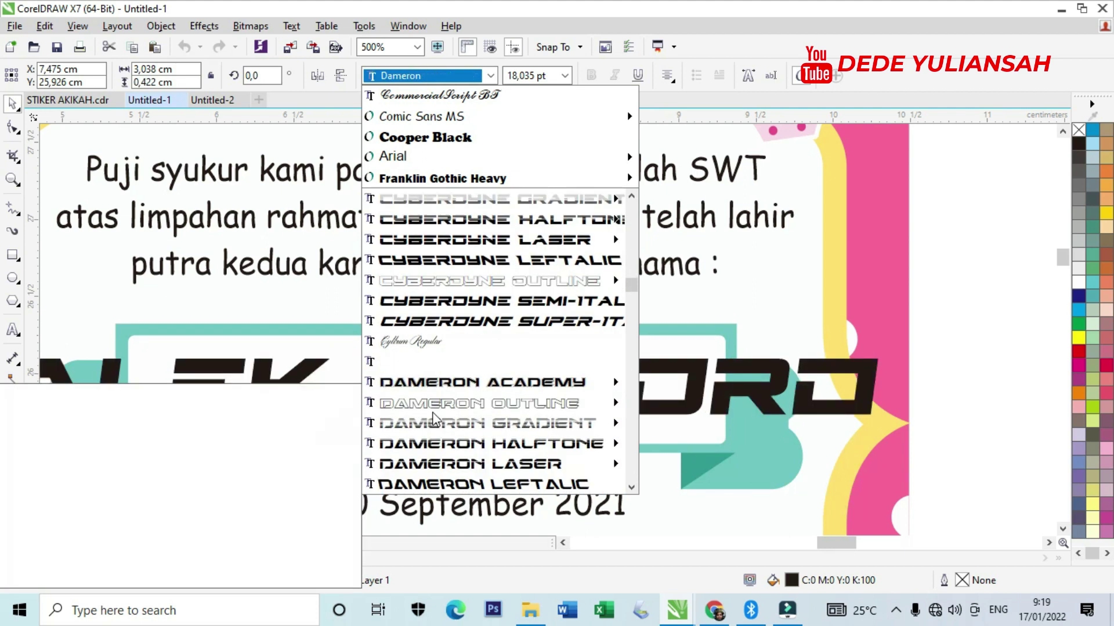
left_click(422, 340)
left_click_drag(620, 424, 661, 440)
scroll(454, 286, "down", 3)
left_click(672, 335)
scroll(448, 353, "up", 5)
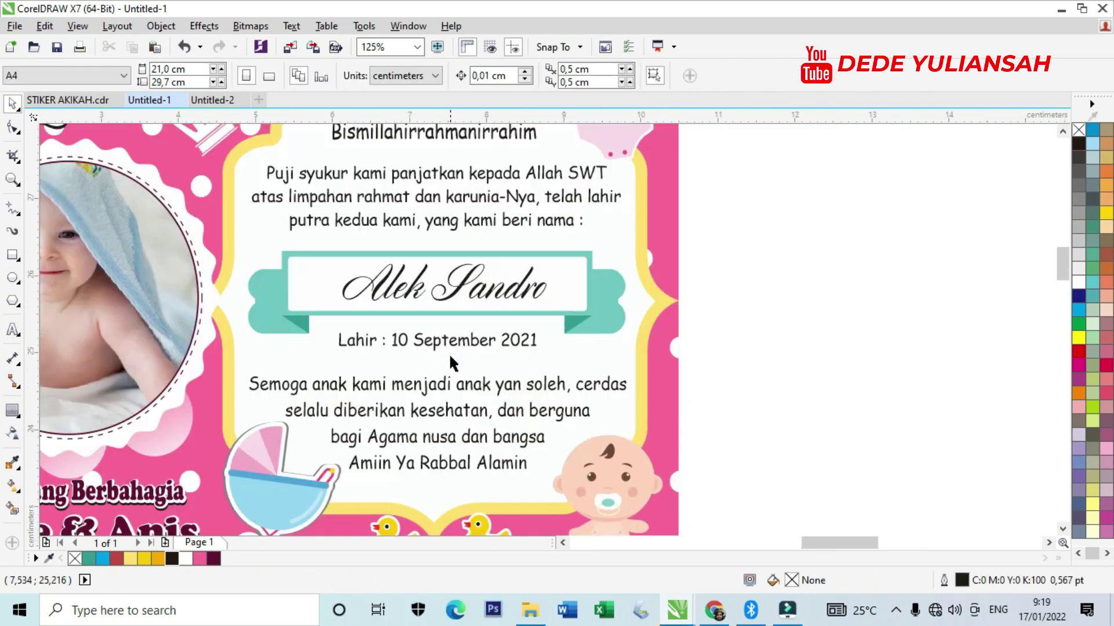
Change the birth date from 10 September to 20 Januari 2021.
double_click(270, 315)
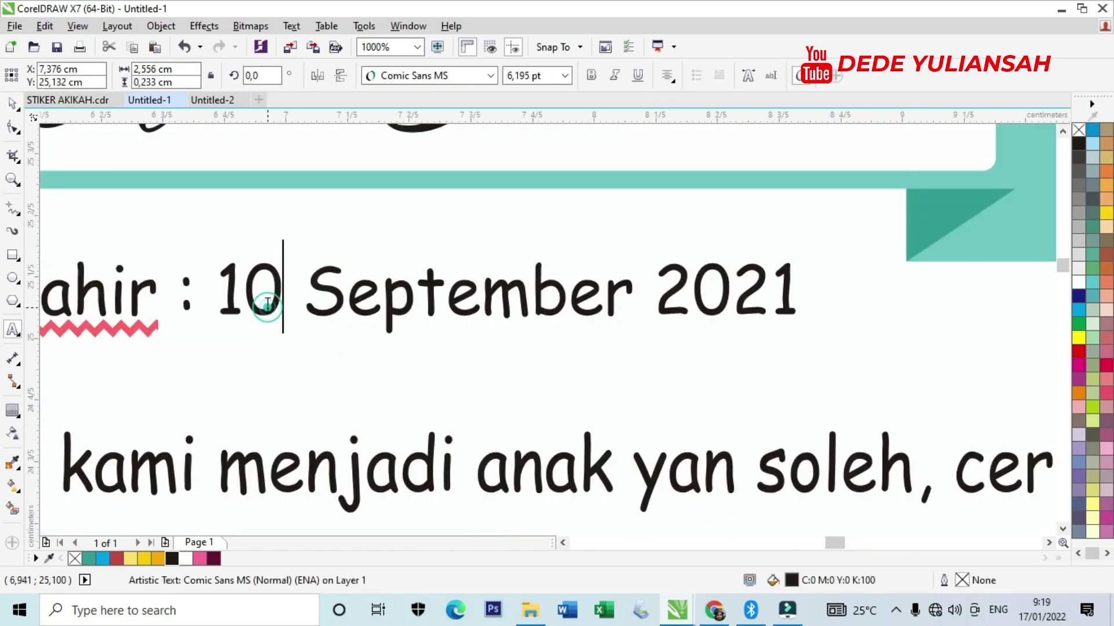
left_click_drag(267, 307, 222, 302)
type("20")
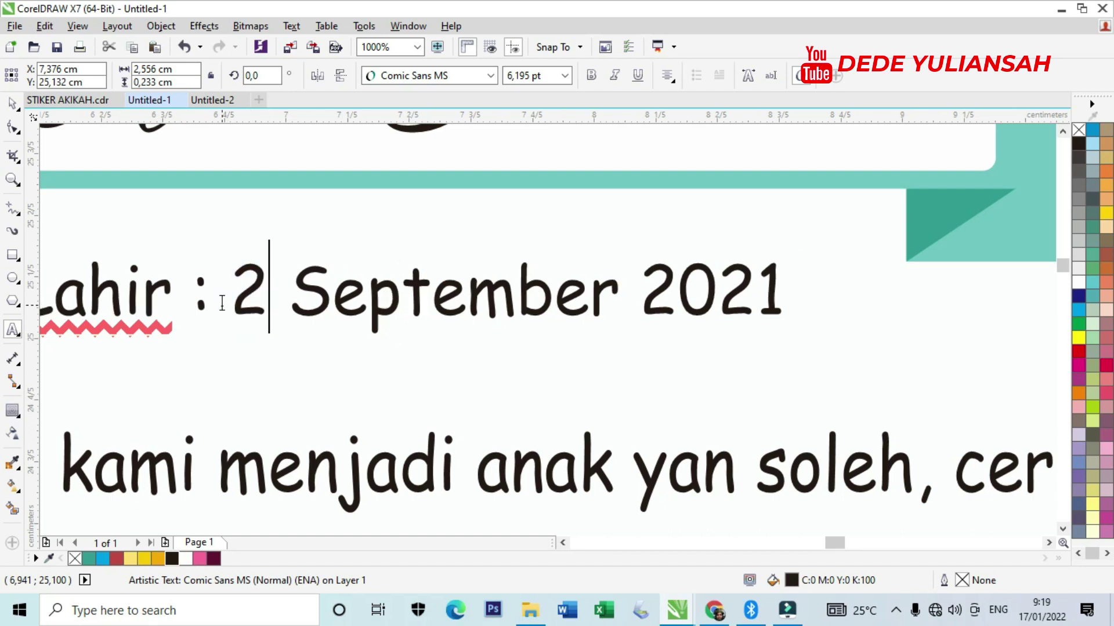
left_click_drag(320, 301, 663, 298)
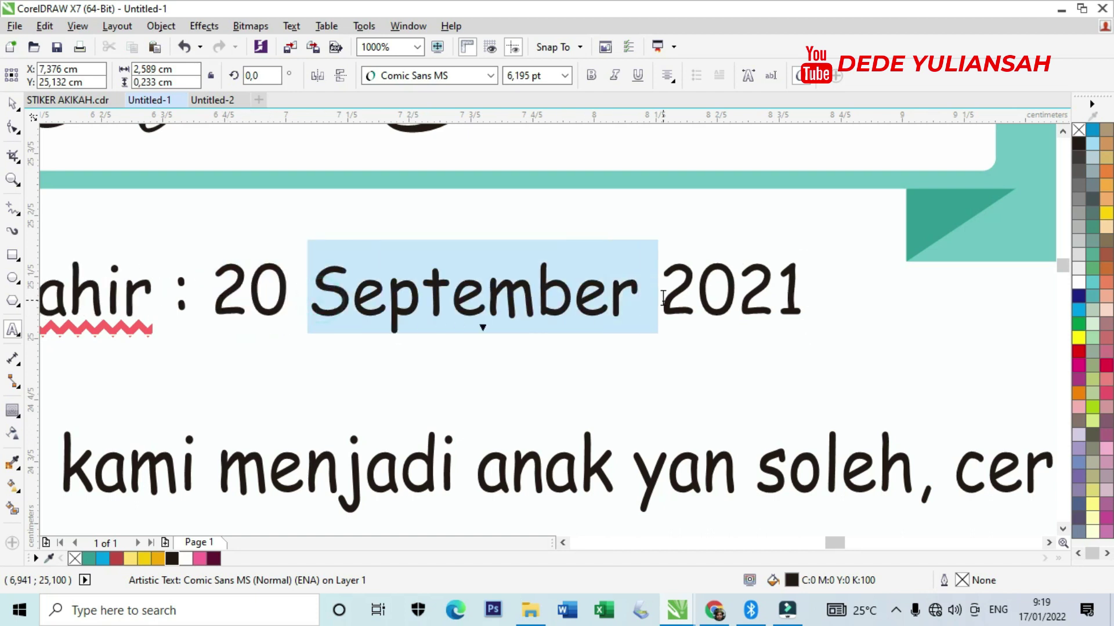
type("Januari")
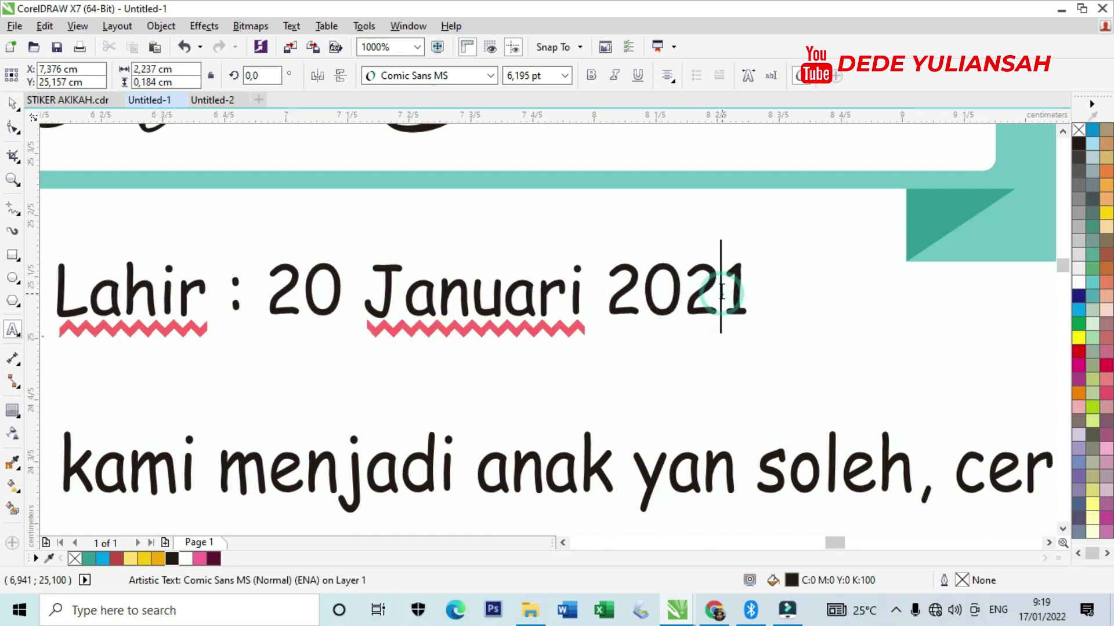
Correct 'yan' to 'yang' in the prayer line.
scroll(571, 337, "down", 2)
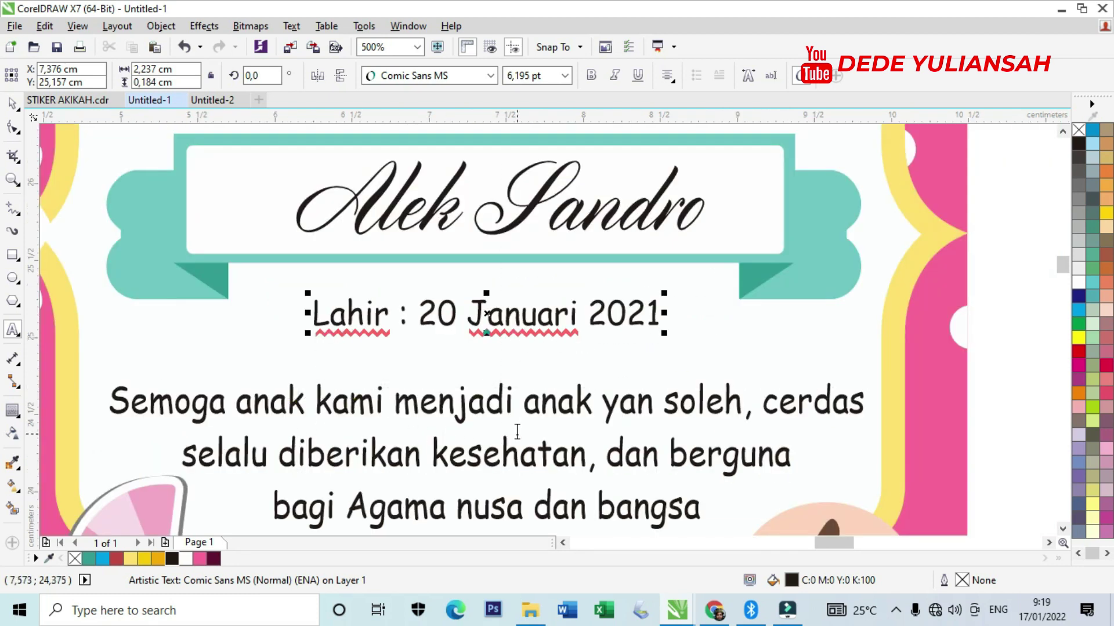
scroll(673, 429, "up", 2)
left_click(631, 379)
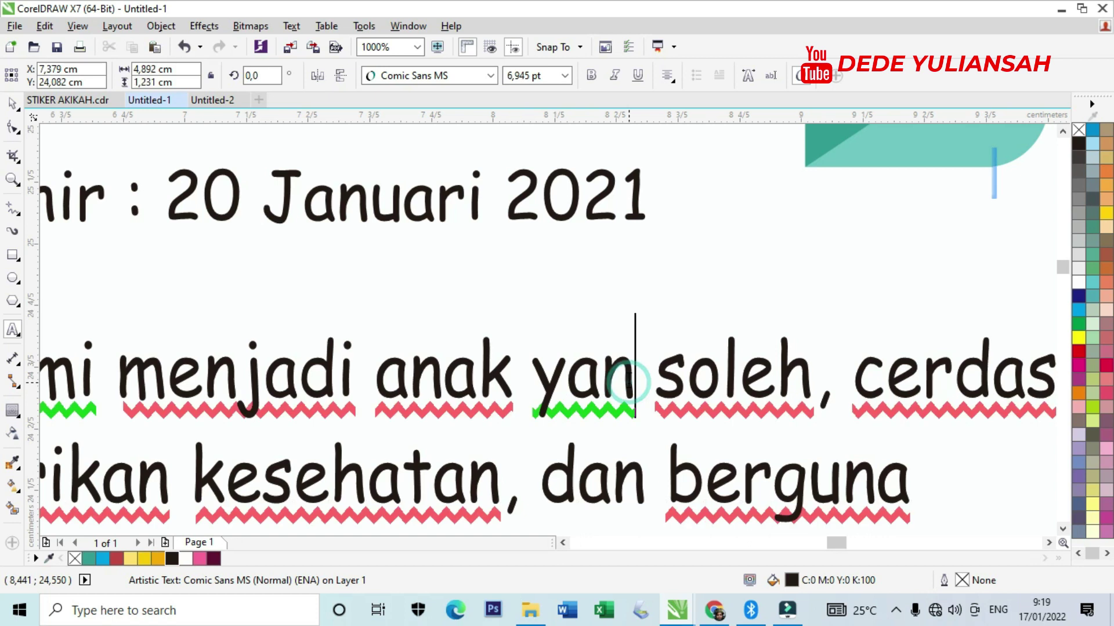
type("g")
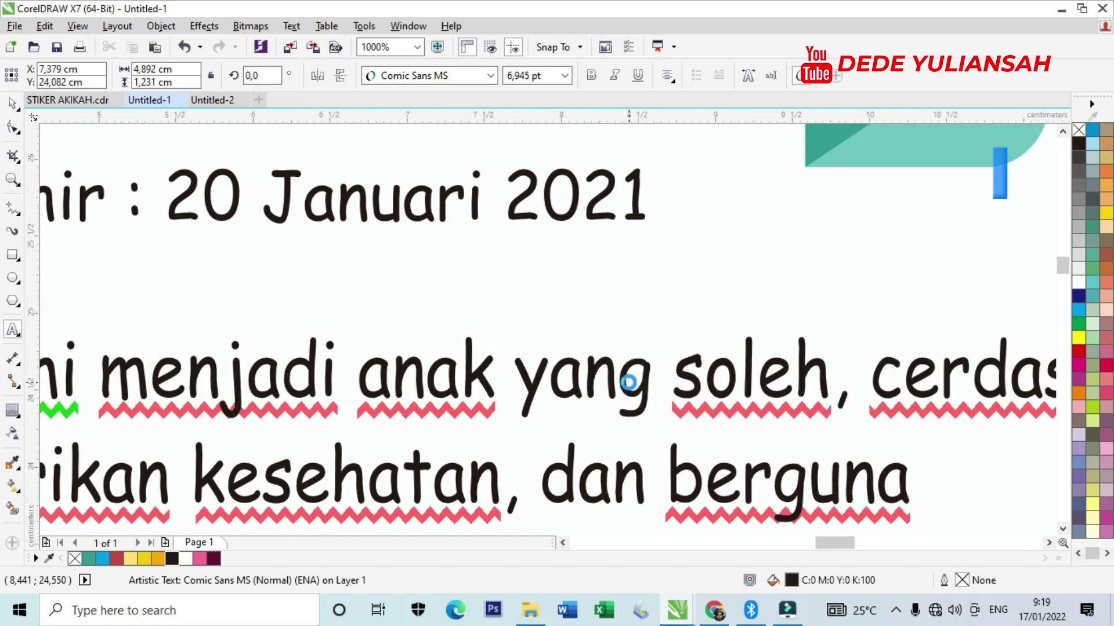
scroll(631, 382, "down", 2)
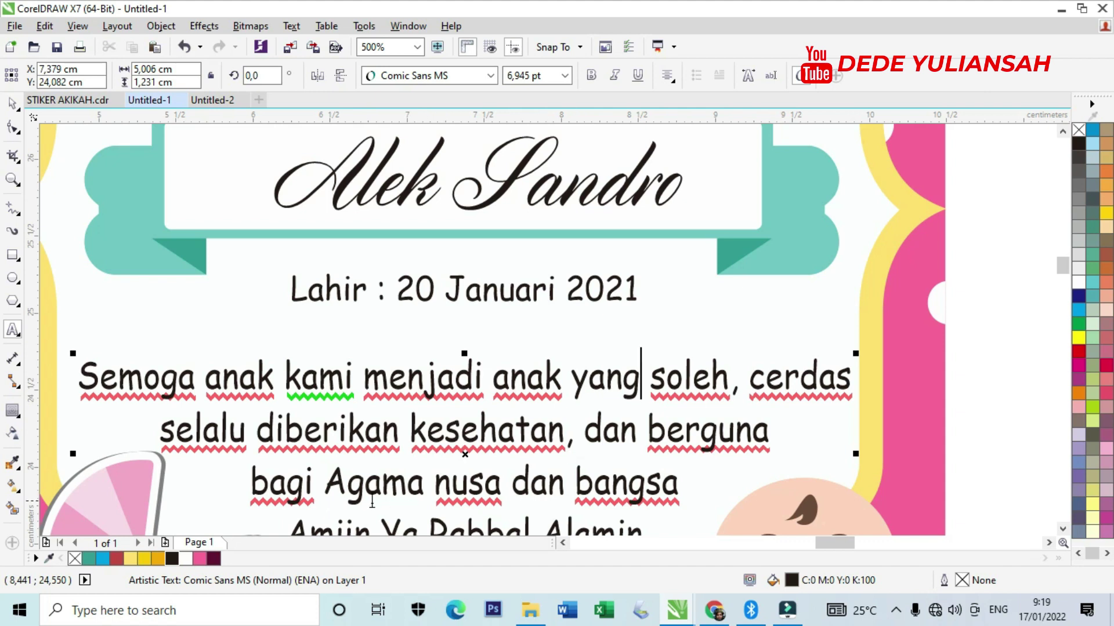
scroll(464, 473, "down", 4)
scroll(515, 448, "up", 4)
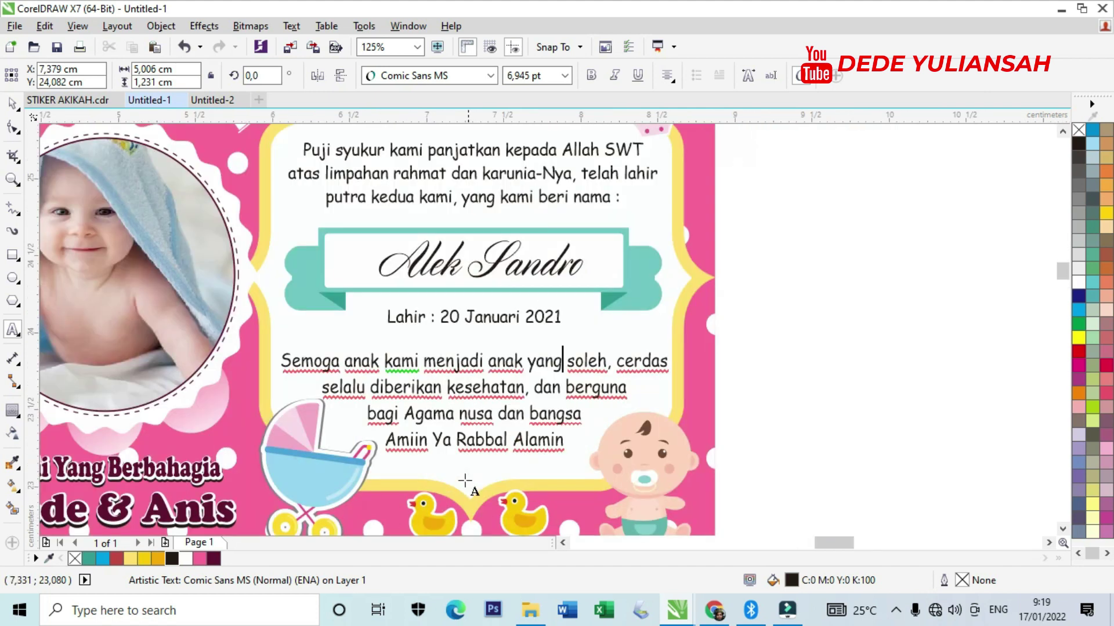
scroll(525, 432, "down", 4)
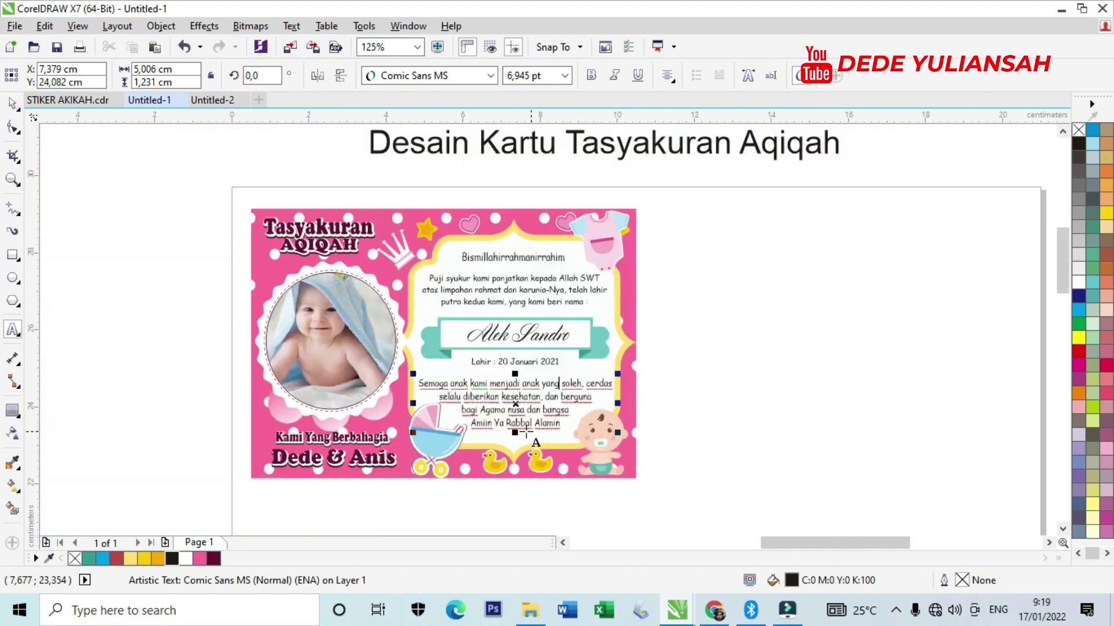
Finish text editing and select every part of the pink card.
left_click(13, 103)
left_click(779, 316)
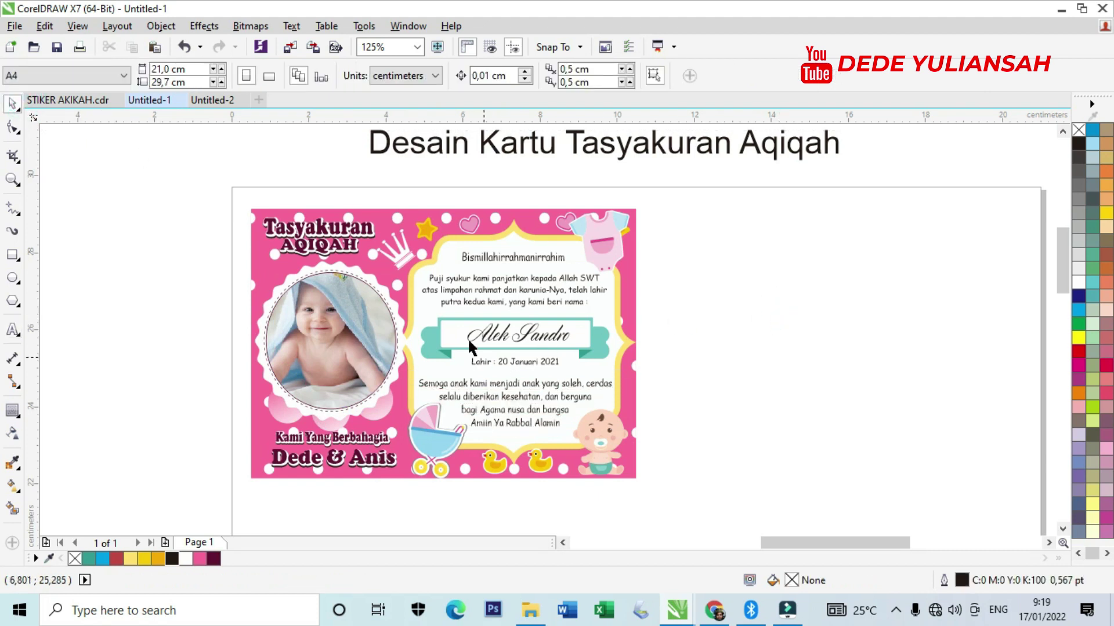
scroll(472, 331, "up", 4)
scroll(493, 325, "down", 4)
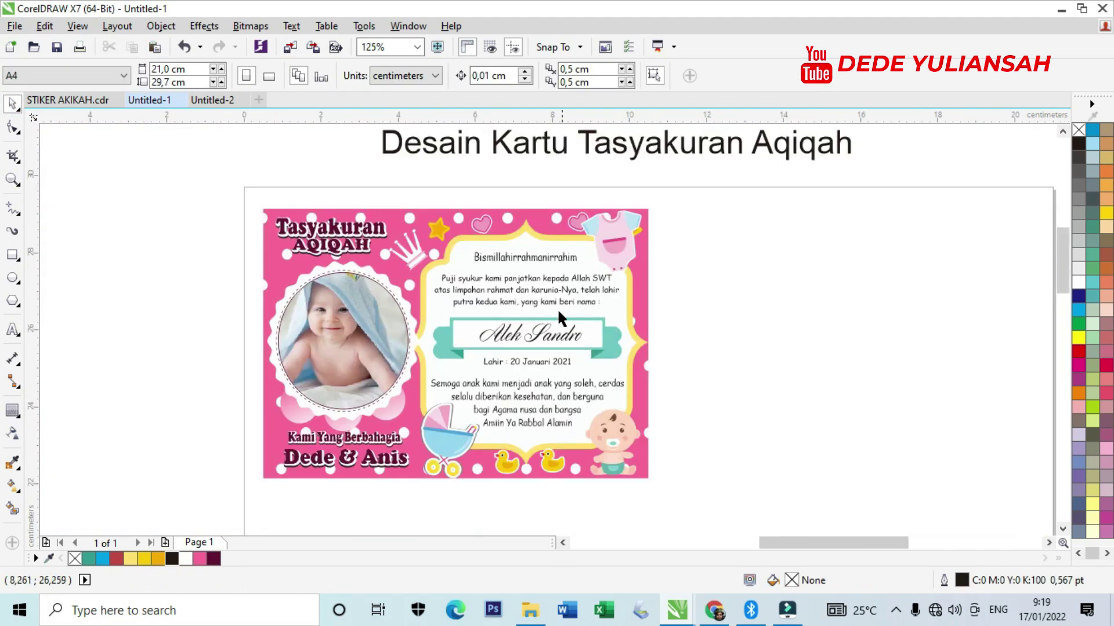
left_click_drag(219, 193, 725, 524)
Group the card's 51 objects and place a copy beside it on the right.
right_click(582, 386)
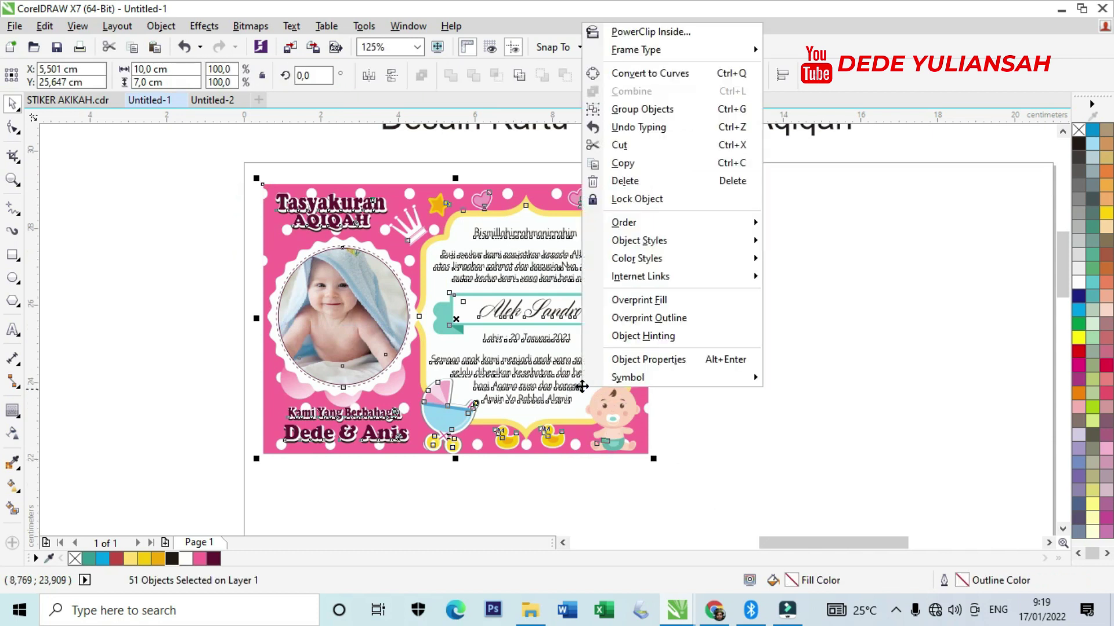
left_click(632, 109)
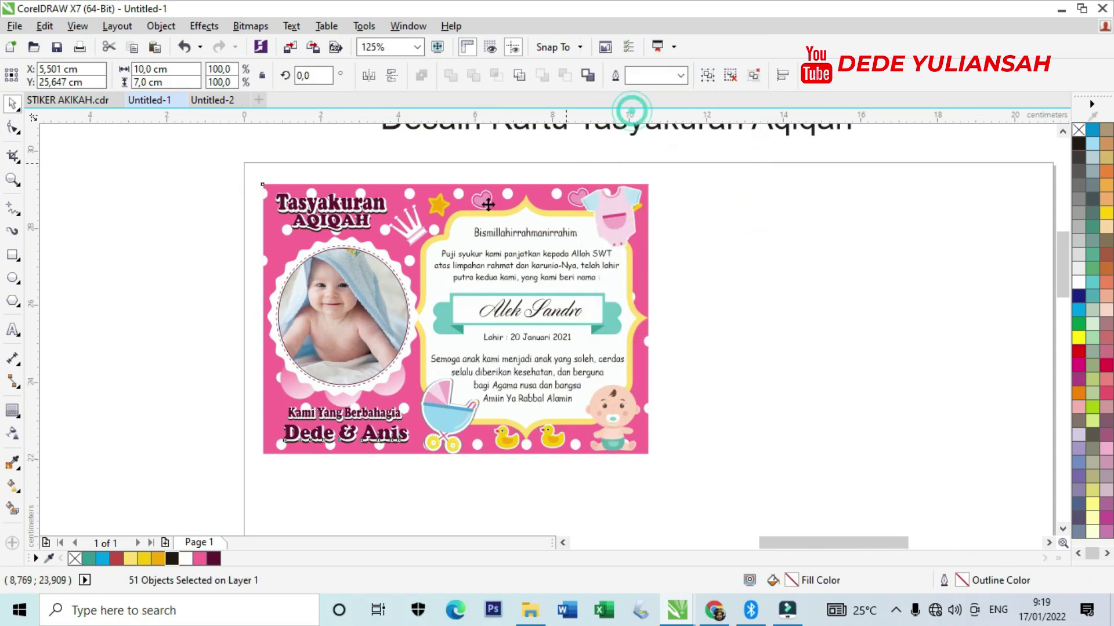
scroll(233, 324, "down", 2)
left_click_drag(333, 290, 528, 306)
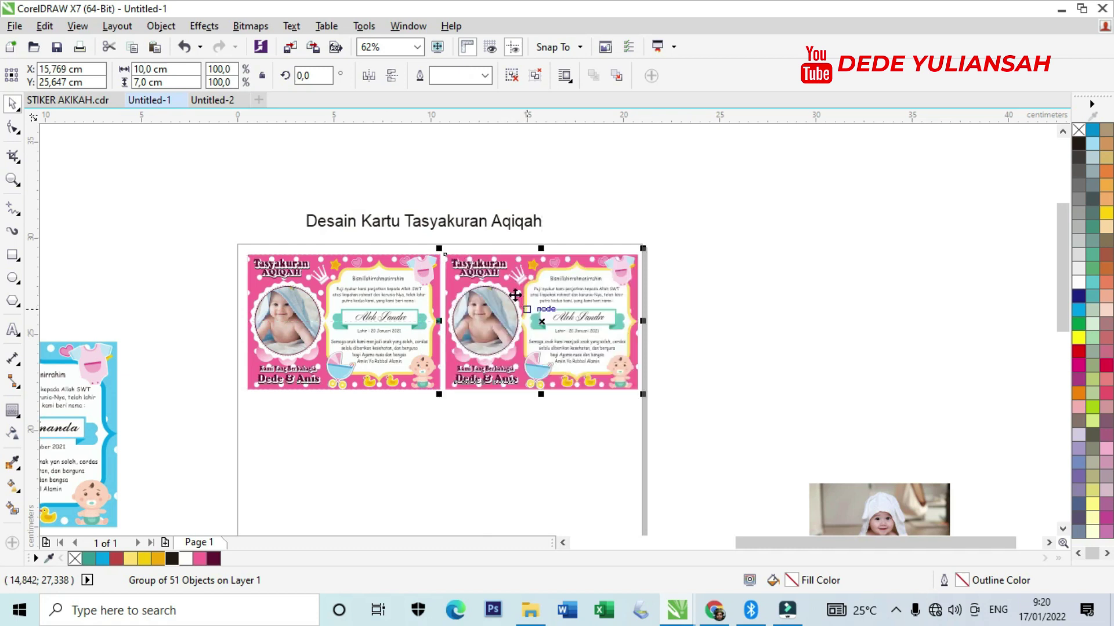
scroll(562, 230, "up", 2)
scroll(561, 229, "down", 2)
Copy the pair of cards downward and repeat with Ctrl+R to fill four rows.
left_click_drag(251, 230, 696, 378)
left_click_drag(383, 267, 402, 405)
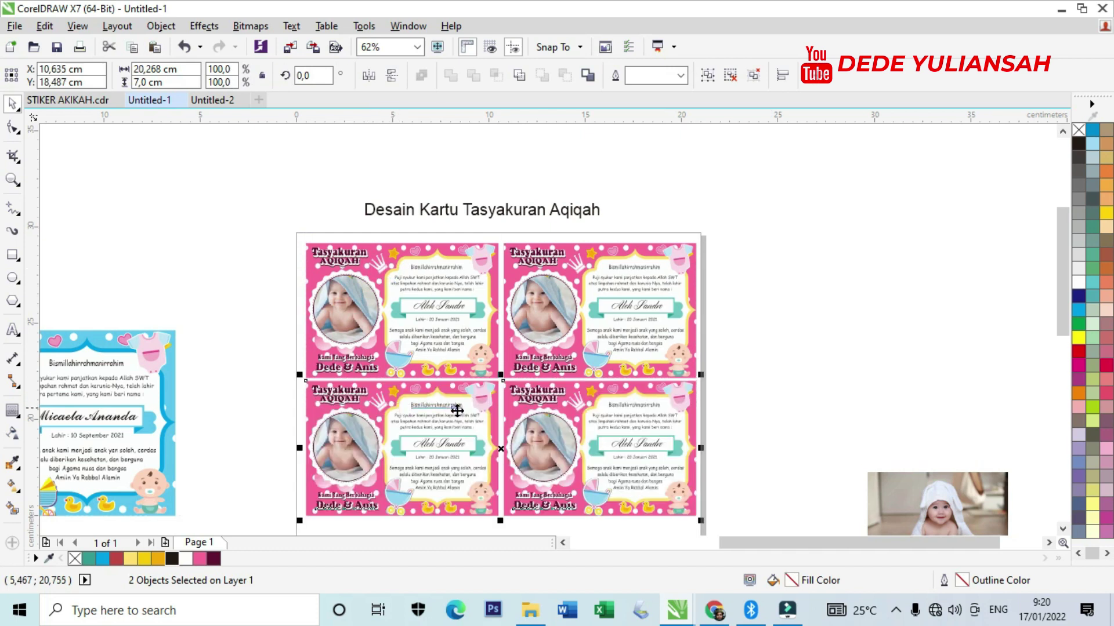
scroll(402, 405, "up", 2)
scroll(459, 341, "down", 2)
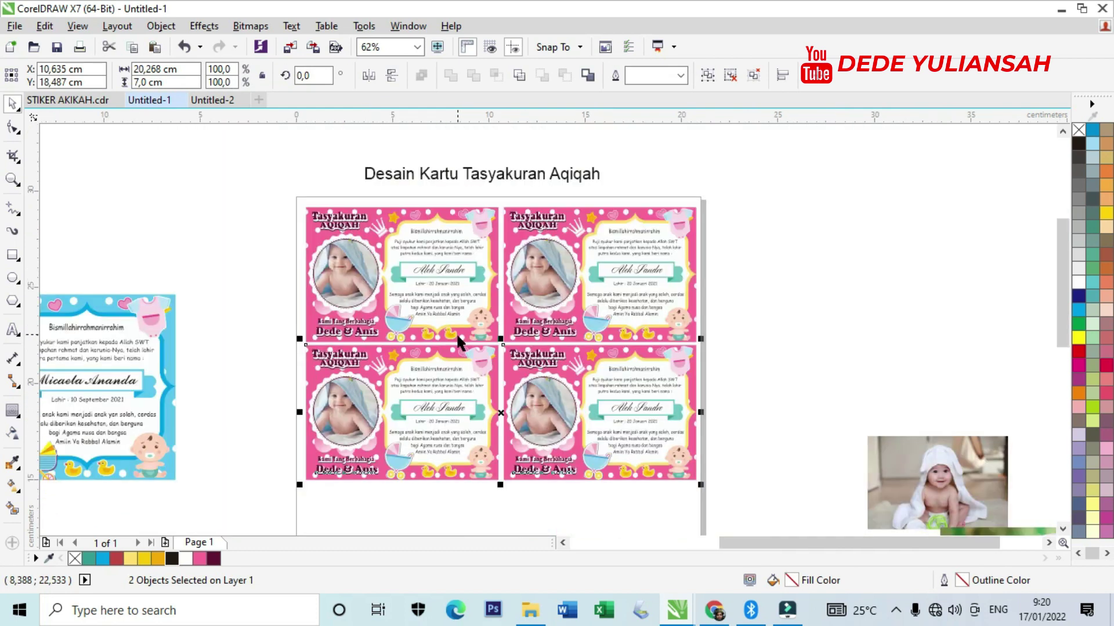
key("ctrl+r")
key("ctrl+r")
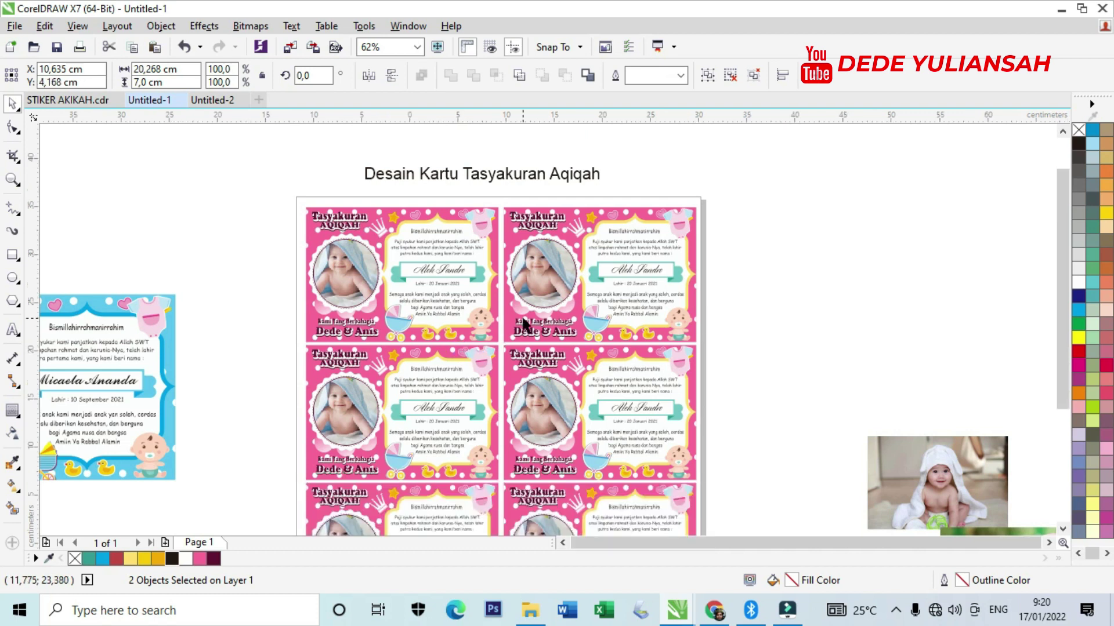
scroll(532, 406, "down", 4)
scroll(519, 329, "up", 2)
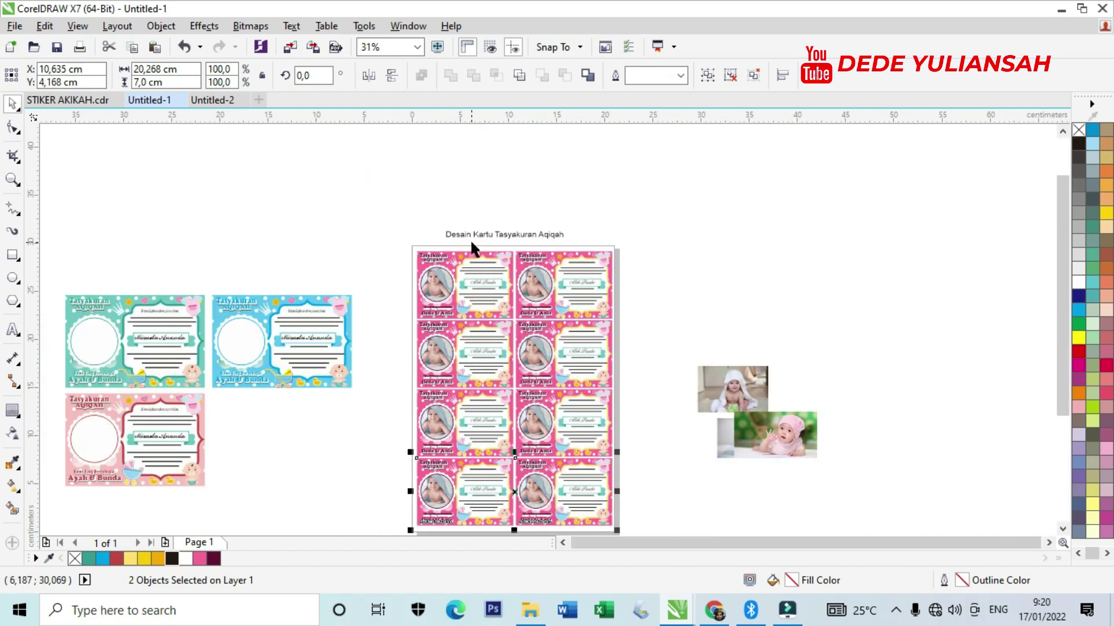
scroll(471, 248, "up", 4)
scroll(464, 226, "down", 2)
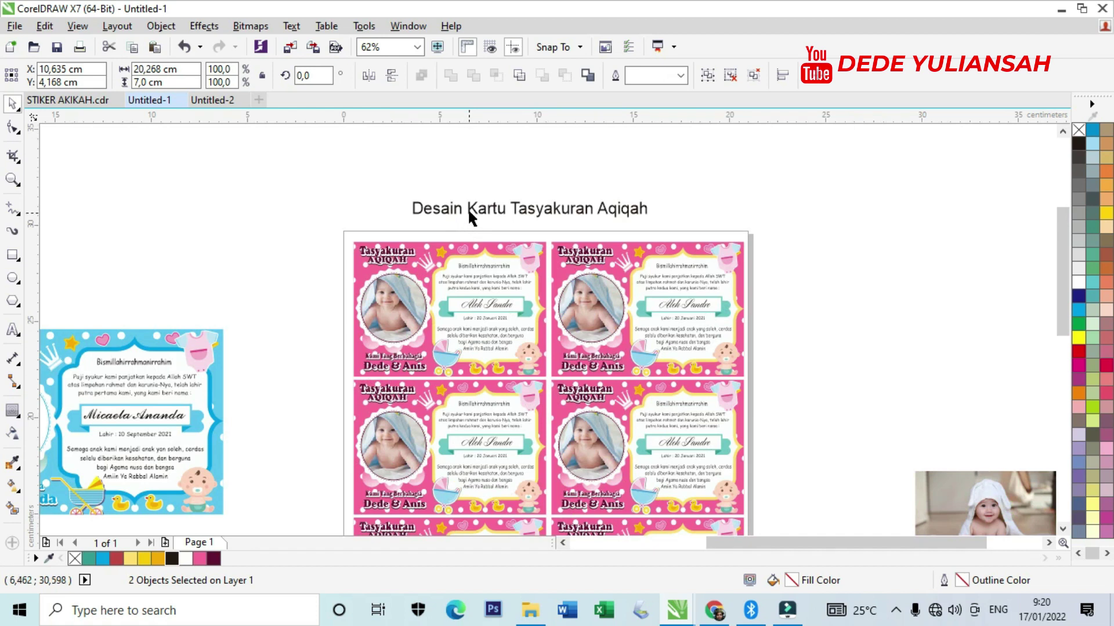
Replace the heading text with 'Kartu Tasyakuran Siap Di Print'.
double_click(469, 208)
key("ctrl+a")
scroll(470, 208, "up", 2)
type("S")
key("BackSpace")
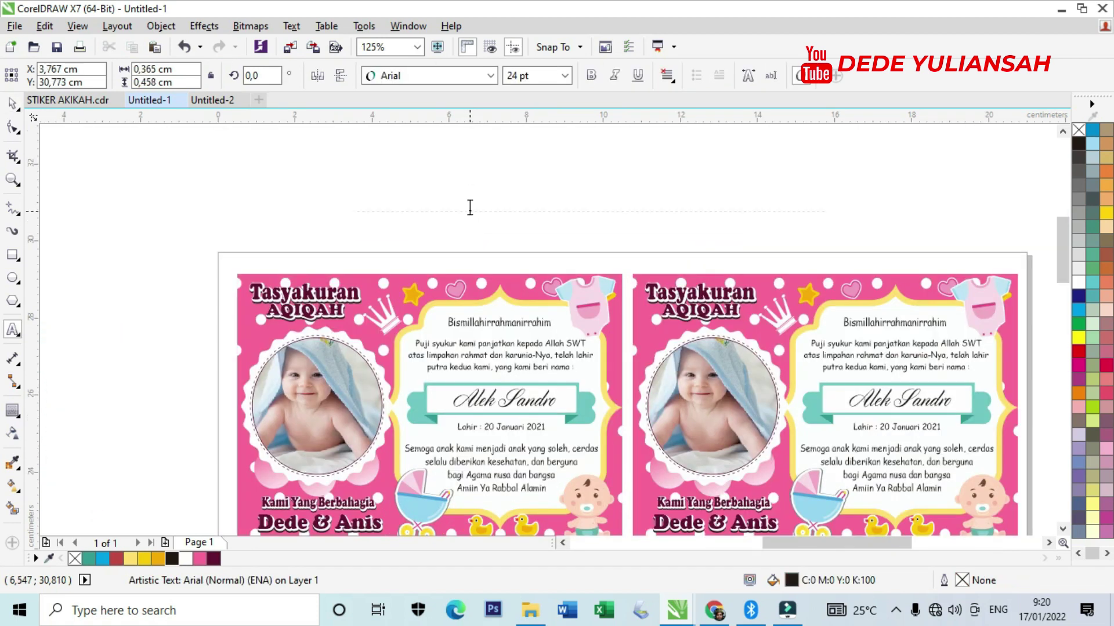
type("Kaaaaaaaaae")
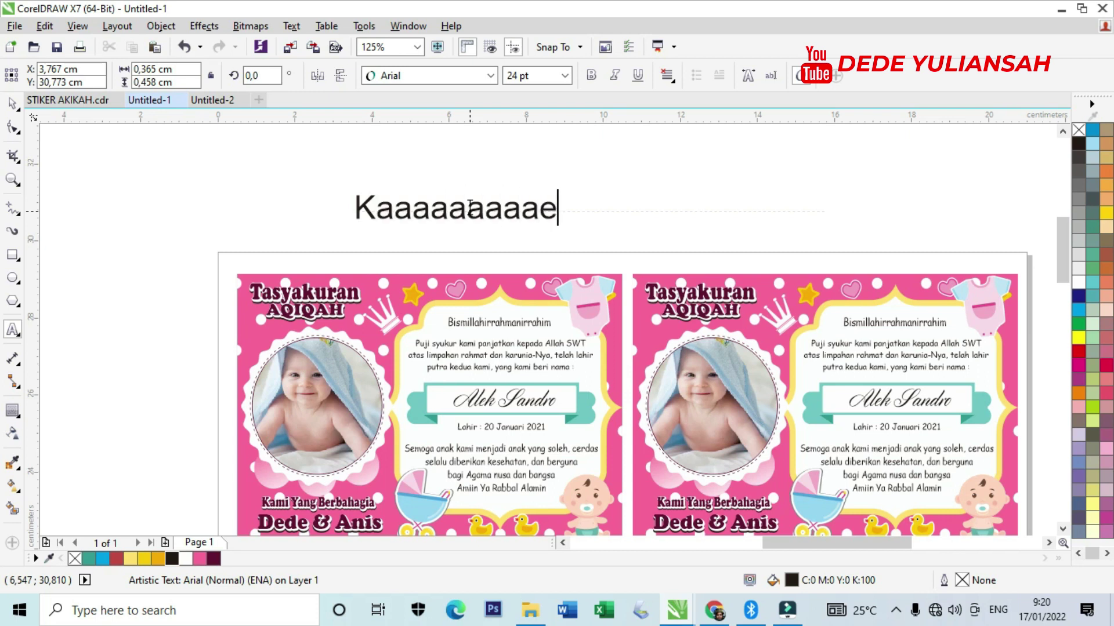
key("BackSpace")
key("BackSpace")
key("BackSpace")
key("BackSpace")
key("BackSpace")
key("BackSpace")
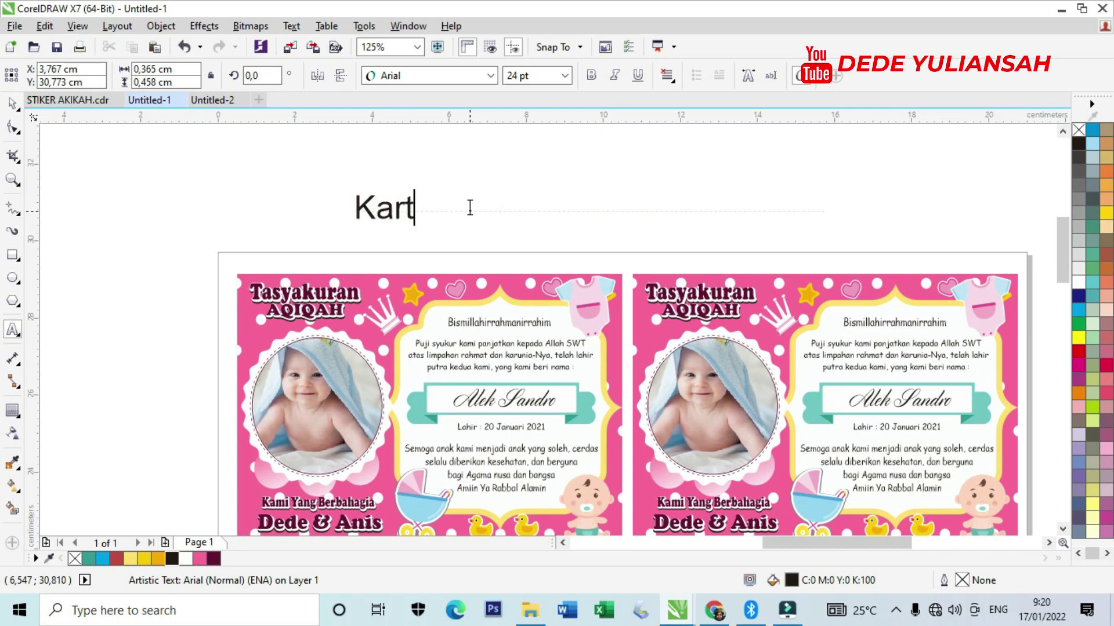
type("rtu Tasyakuran Si")
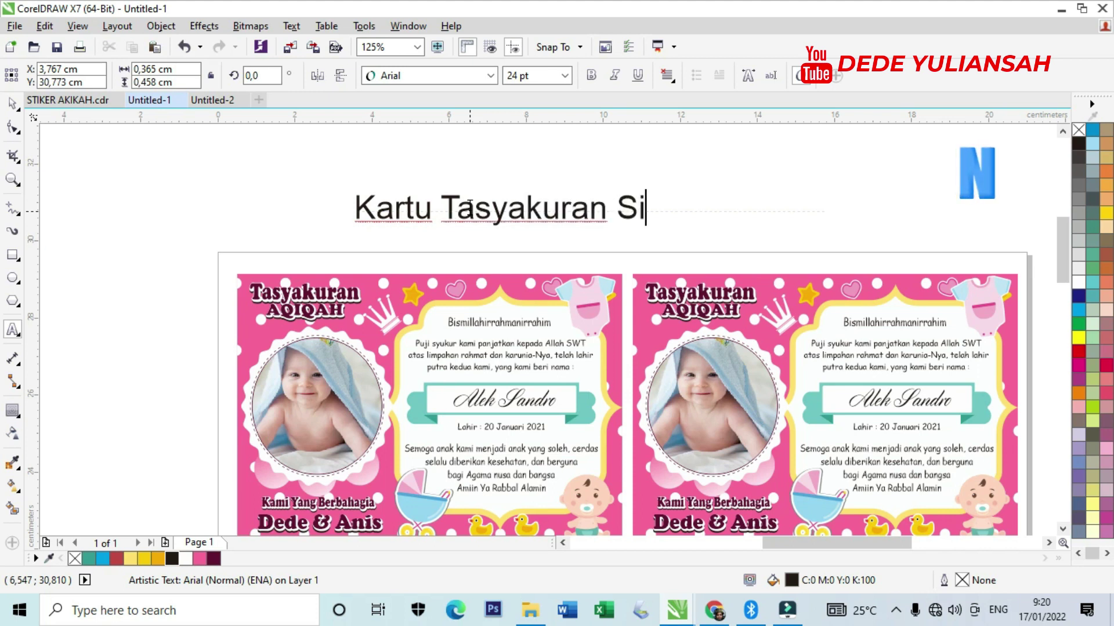
type("ap Di p")
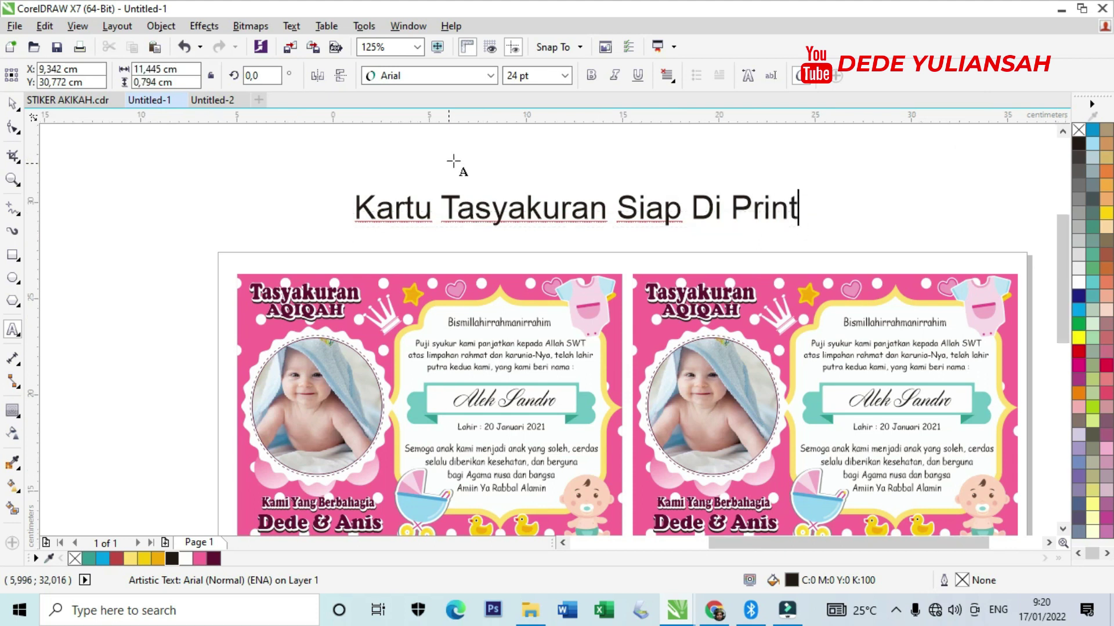
Finish editing the new heading and clear the selection.
scroll(455, 162, "down", 5)
left_click(12, 102)
scroll(485, 398, "up", 4)
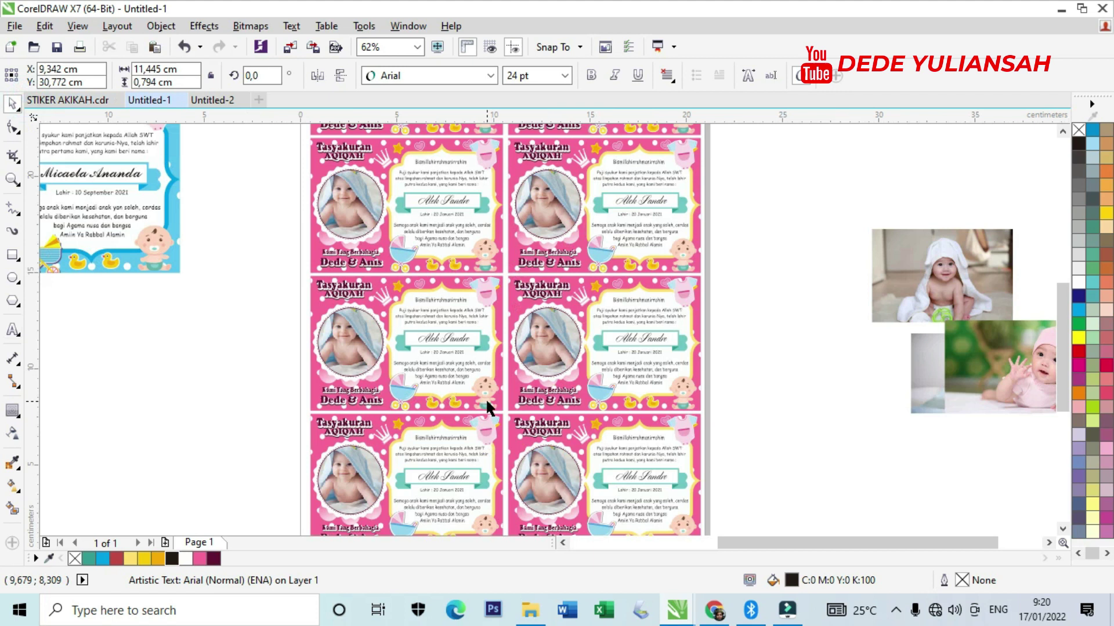
scroll(502, 411, "down", 4)
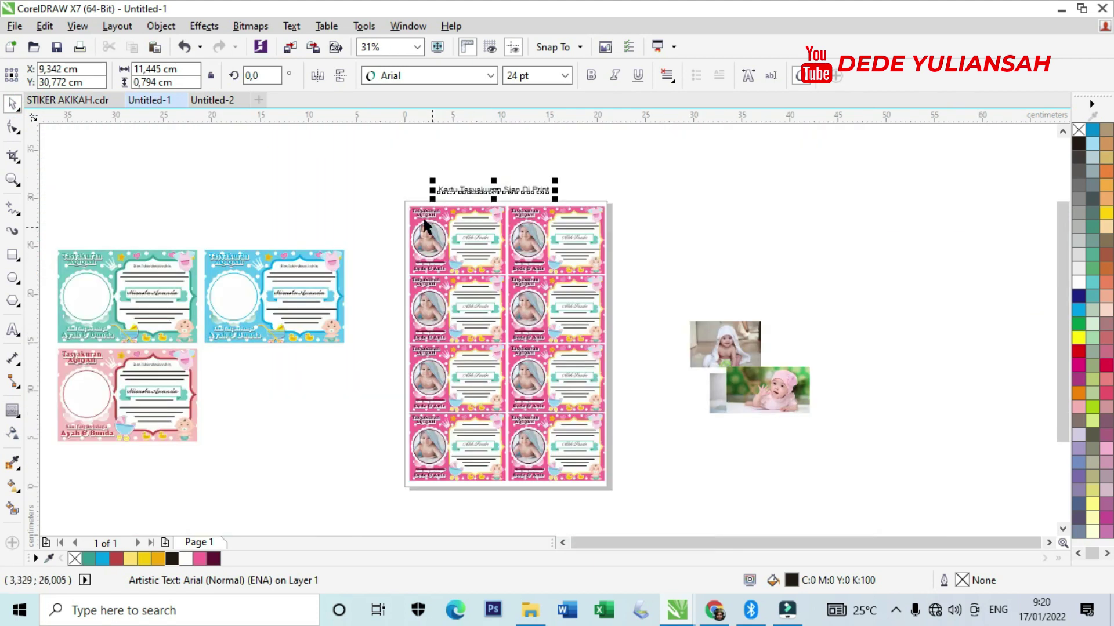
scroll(404, 219, "up", 2)
left_click(583, 167)
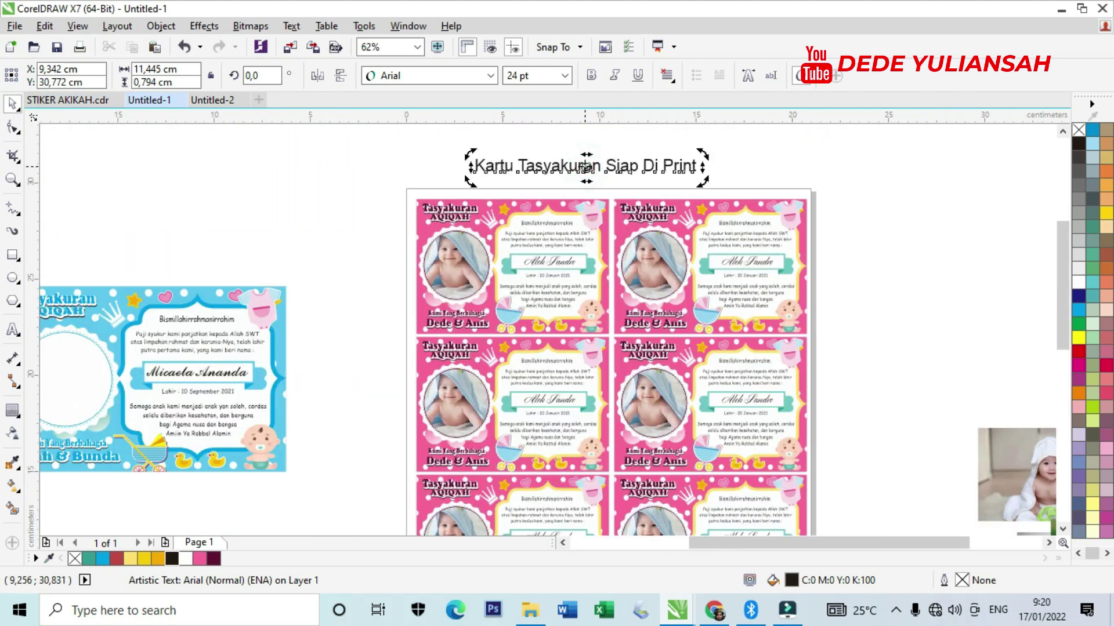
key("Escape")
scroll(805, 232, "down", 2)
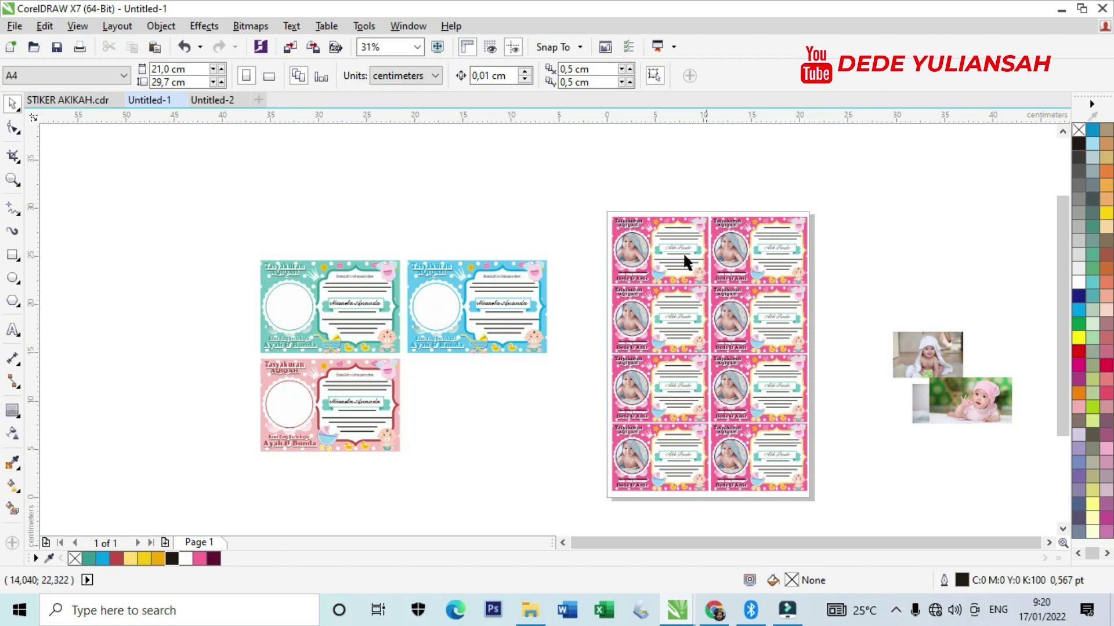
PowerClip the pink-hat baby photo into the teal card's circle.
left_click(664, 229)
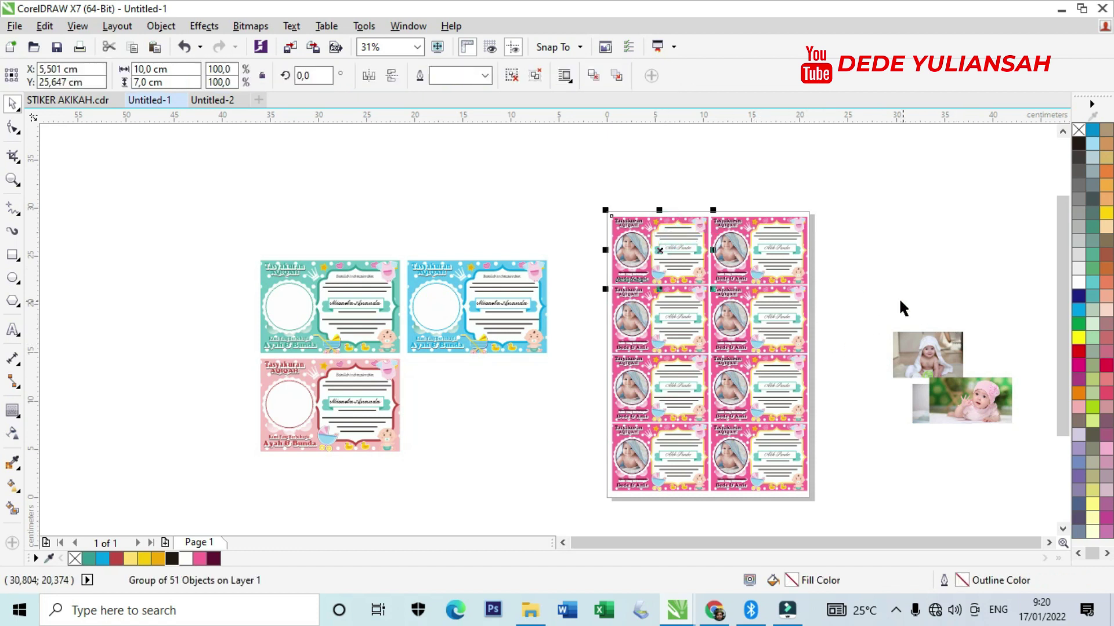
left_click_drag(990, 413, 184, 301)
scroll(183, 301, "up", 2)
scroll(184, 302, "up", 4)
right_click(186, 309)
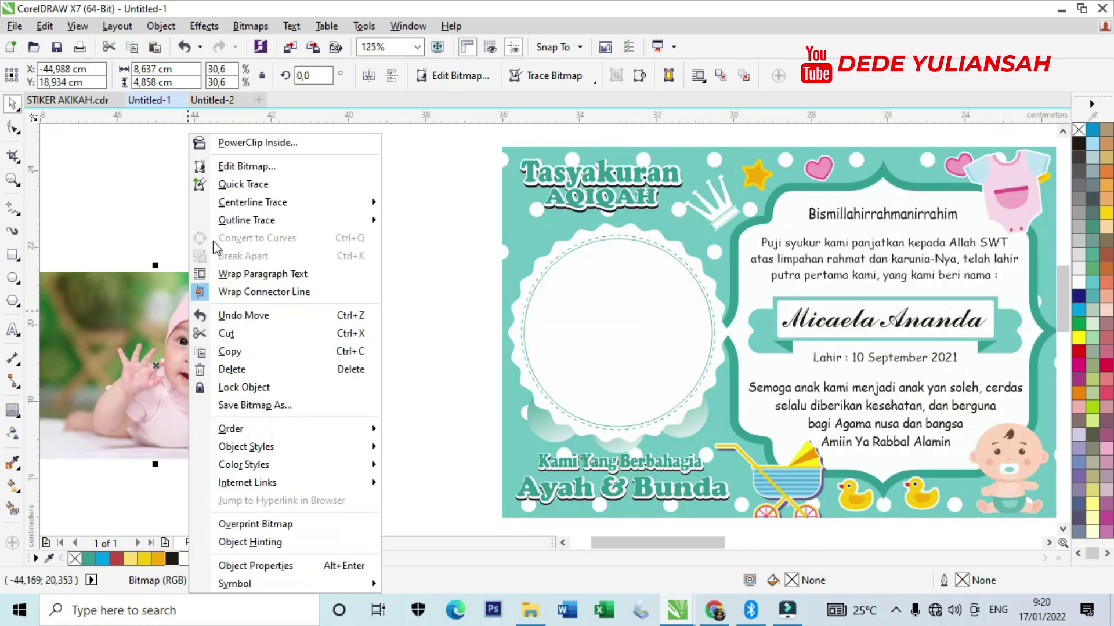
left_click(241, 140)
left_click(540, 312)
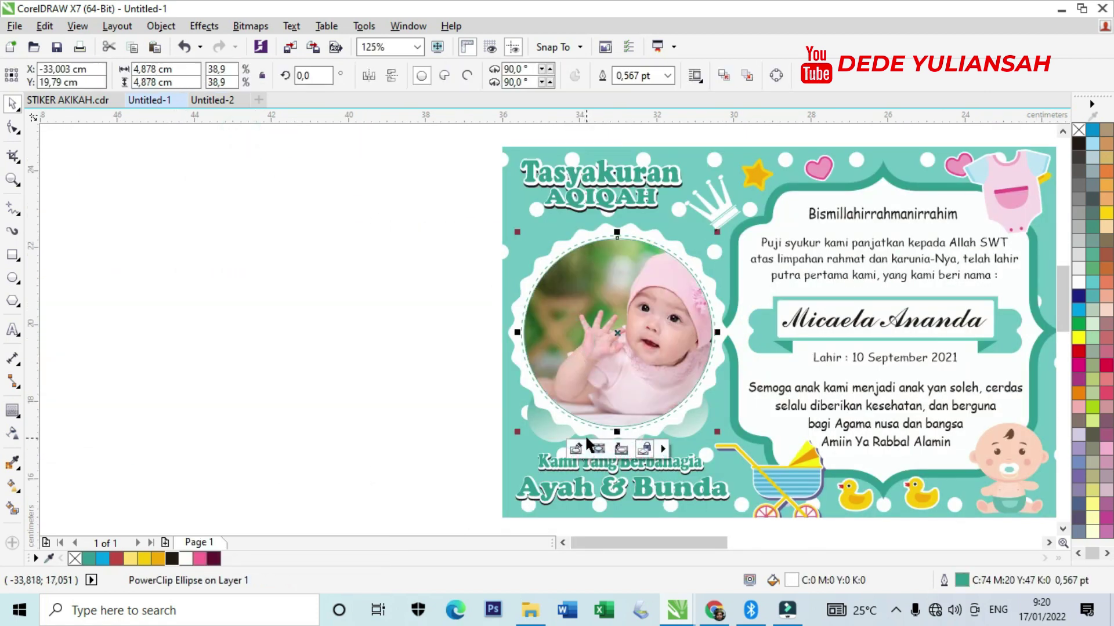
left_click(630, 407, "ctrl")
scroll(630, 408, "up", 2)
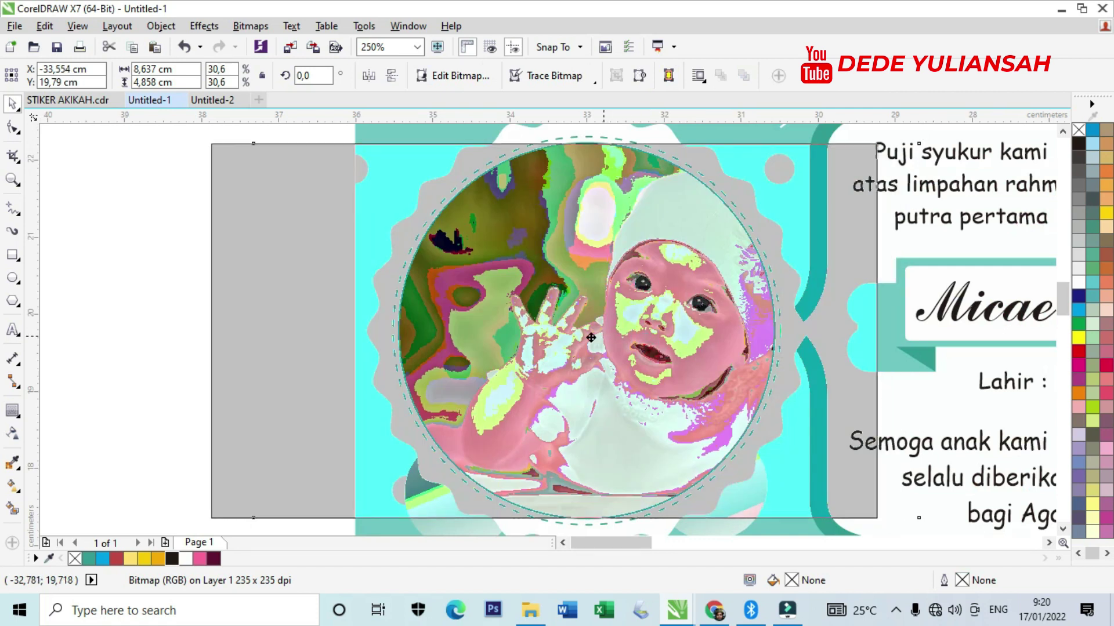
scroll(382, 328, "down", 6)
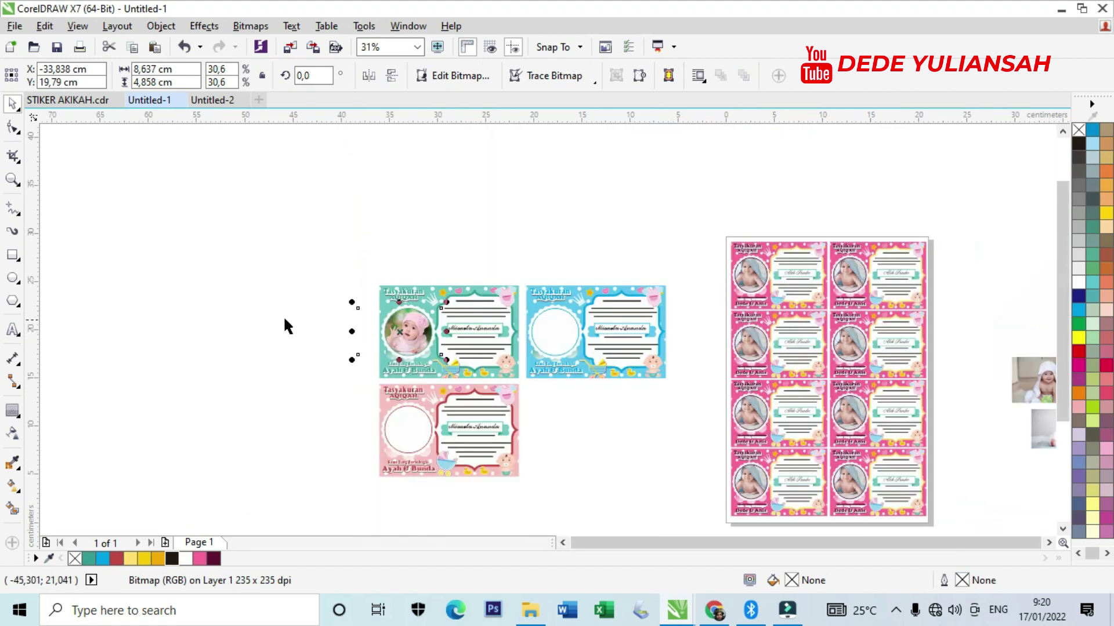
left_click(265, 318)
PowerClip the towel baby photo into the blue card's circle.
left_click_drag(1034, 380, 622, 391)
scroll(622, 392, "up", 4)
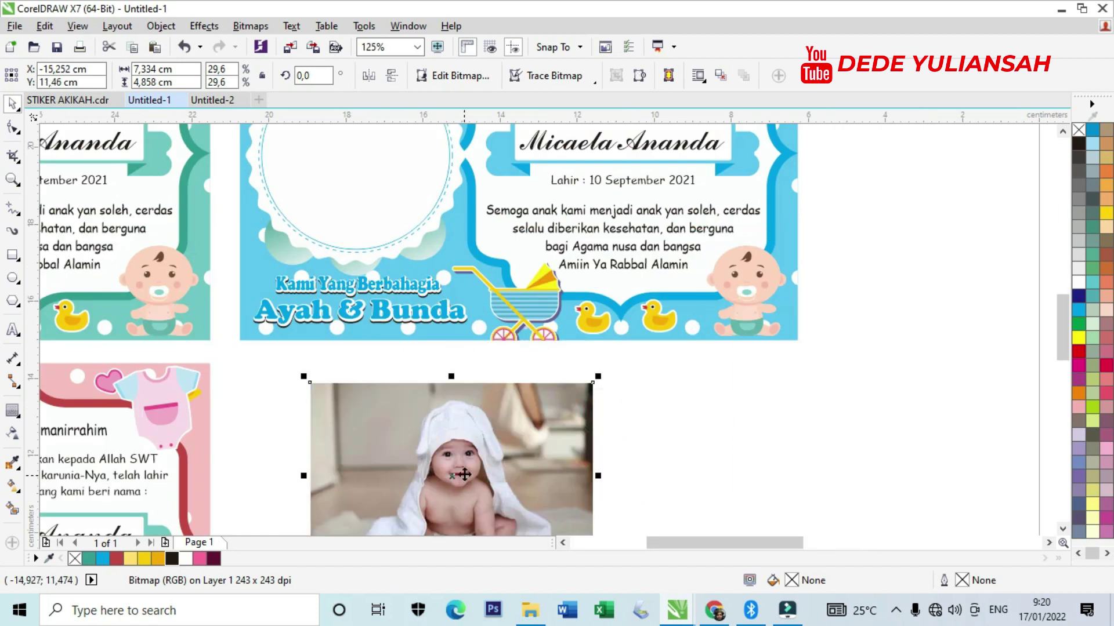
scroll(465, 474, "down", 2)
right_click(464, 475)
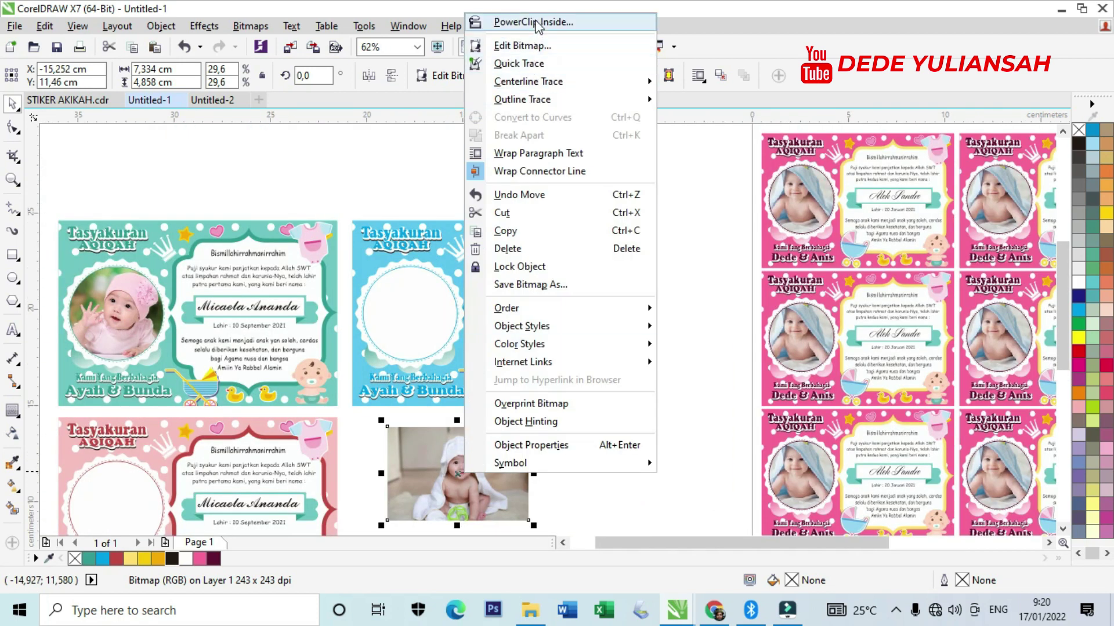
left_click(536, 22)
left_click(404, 302)
scroll(404, 302, "up", 4)
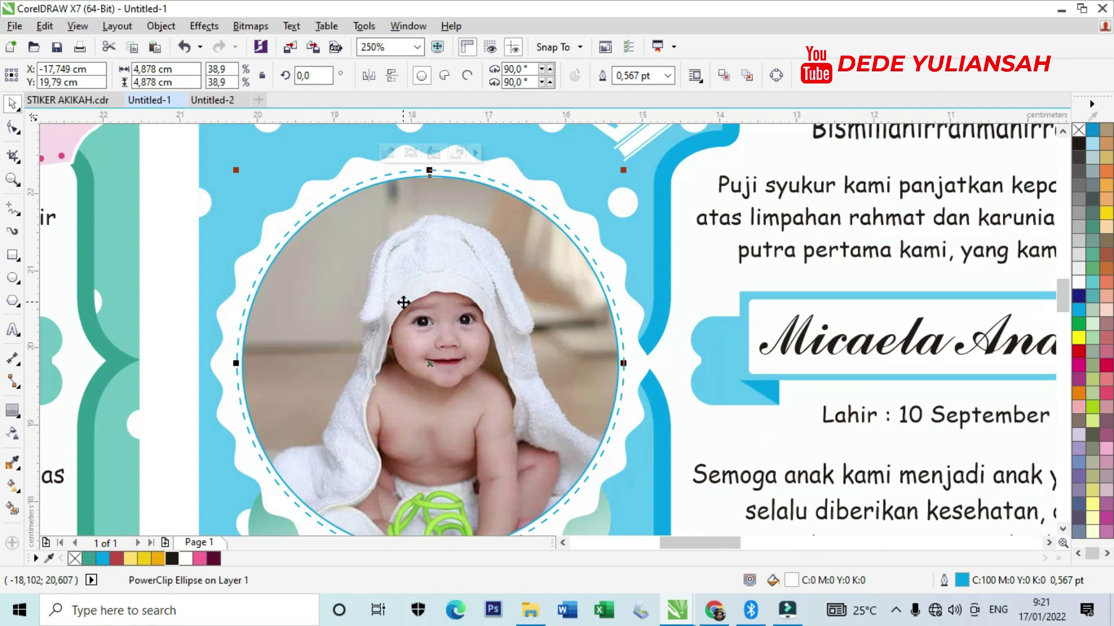
scroll(451, 236, "down", 6)
PowerClip the sitting baby photo into the pink card's circle, enlarged and centred.
left_click_drag(962, 351, 505, 353)
scroll(336, 359, "up", 2)
left_click_drag(702, 360, 628, 357)
right_click(655, 352)
left_click(667, 144)
left_click(240, 350)
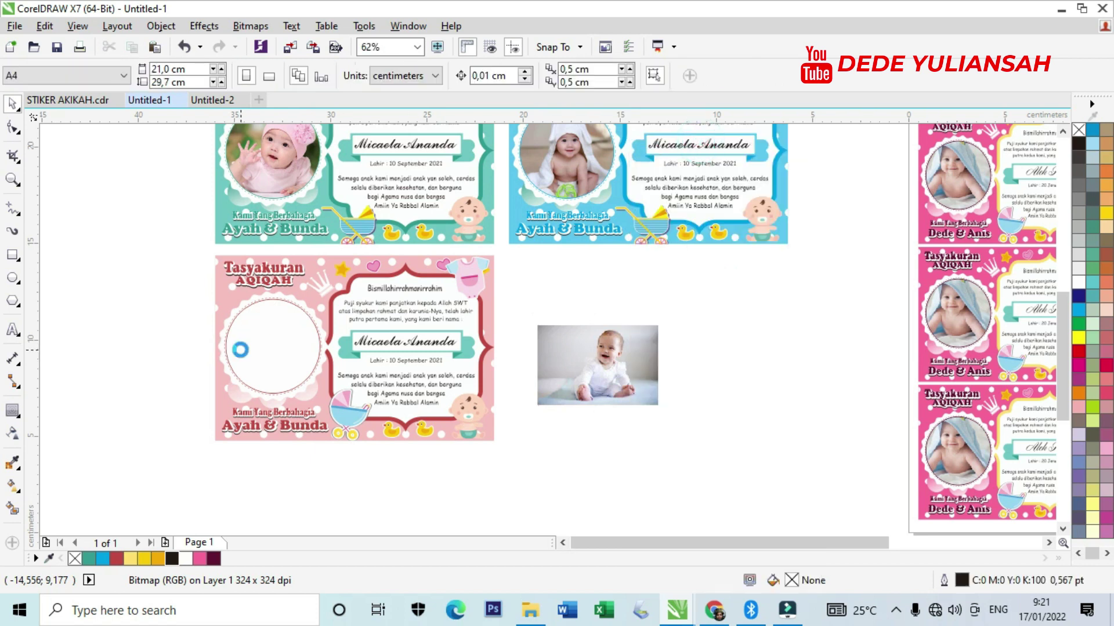
scroll(240, 350, "up", 4)
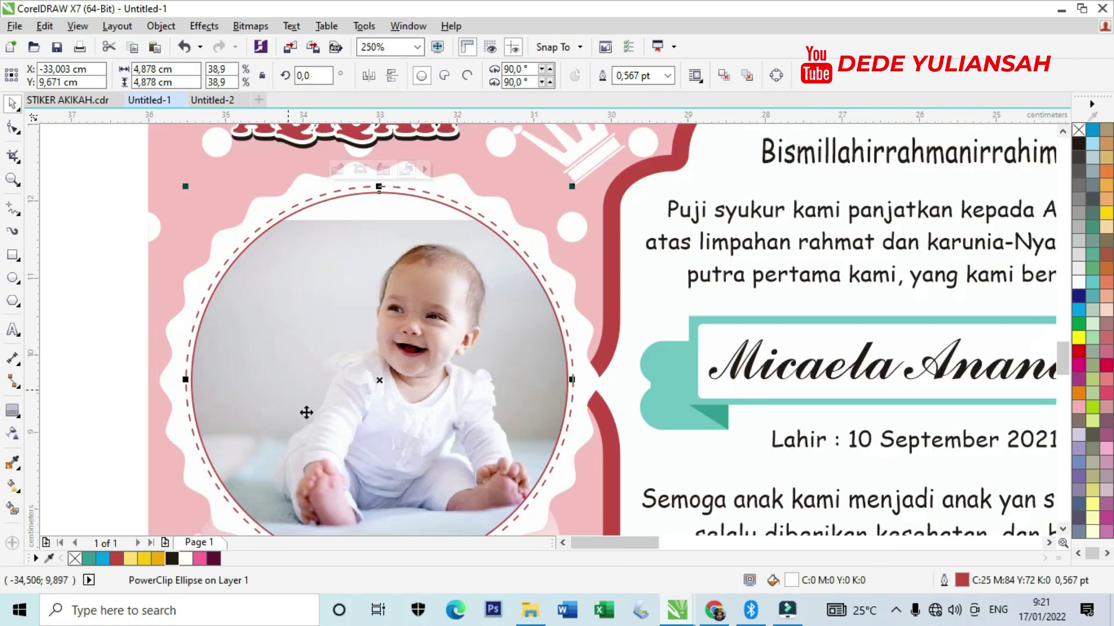
left_click(360, 169)
left_click_drag(628, 210, 728, 150)
left_click_drag(514, 287, 425, 318)
scroll(425, 318, "down", 6)
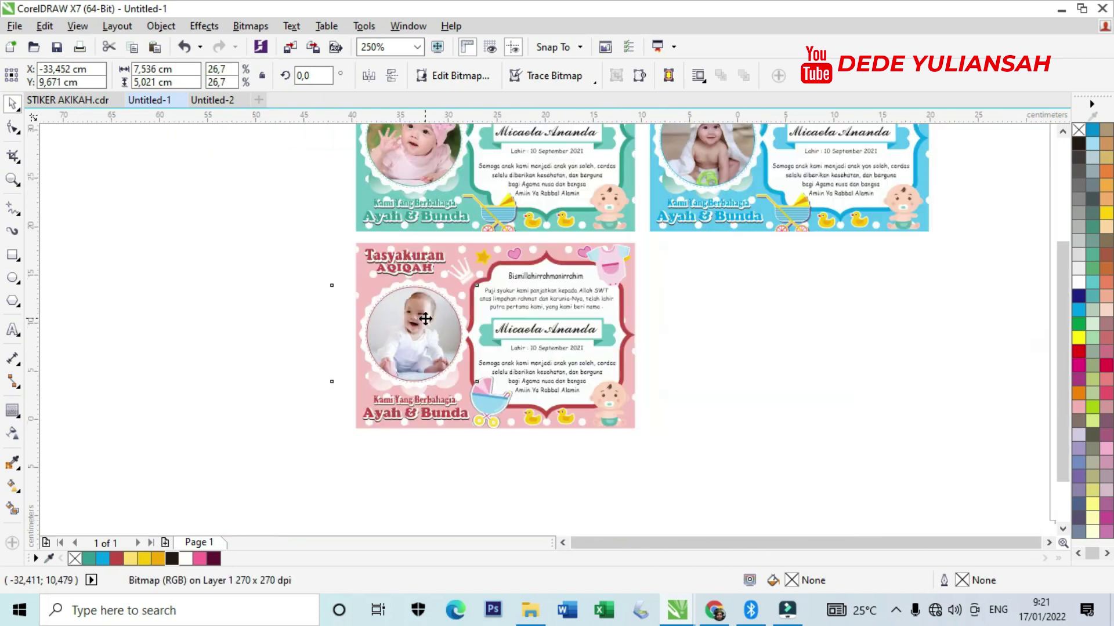
left_click(224, 294)
scroll(336, 259, "down", 4)
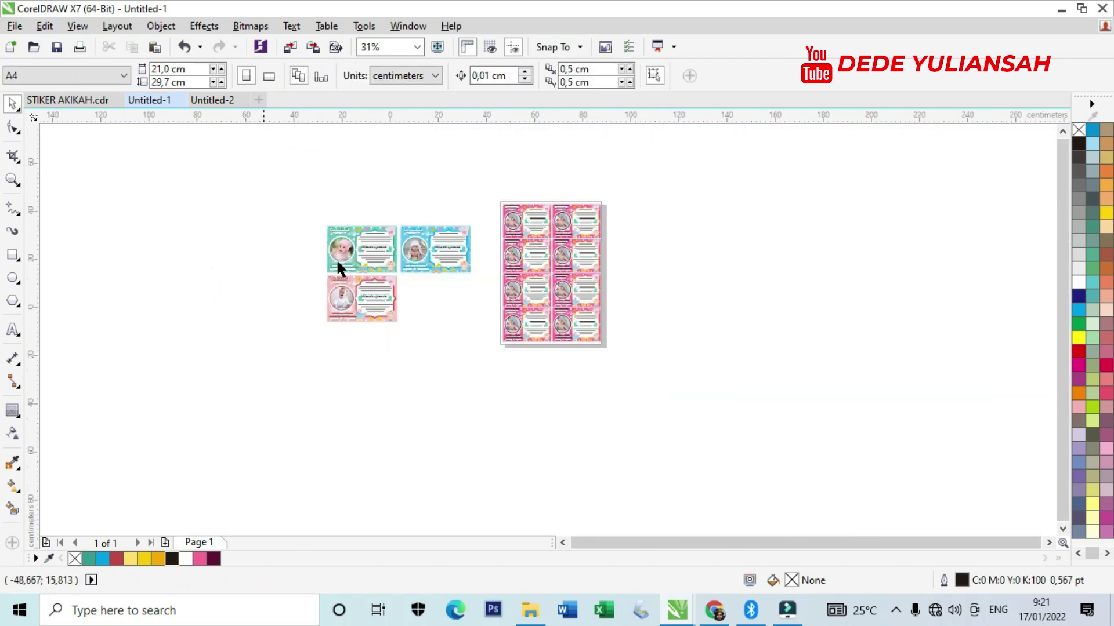
Zoom in until the A4 sheet of eight pink cards fills the view.
left_click(13, 179)
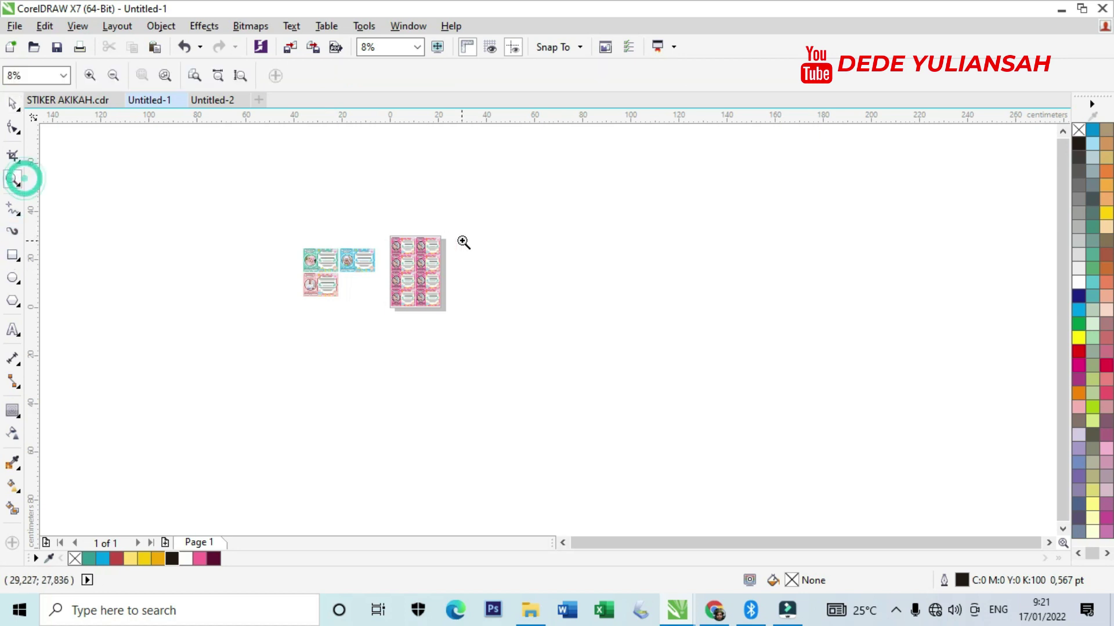
left_click(458, 242)
left_click(428, 343)
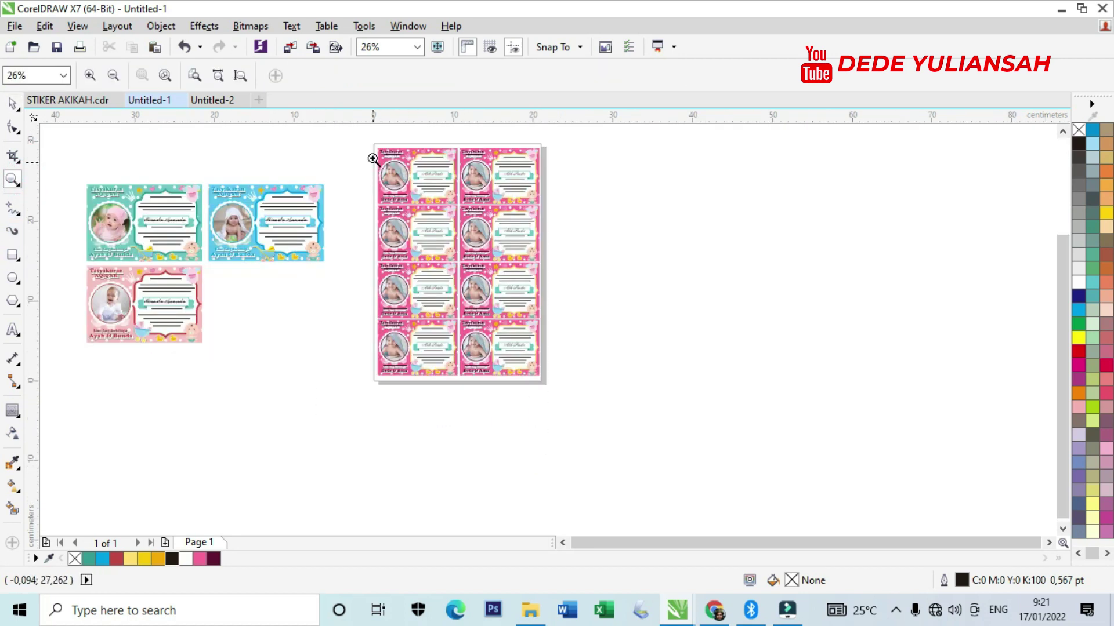
left_click_drag(471, 240, 545, 383)
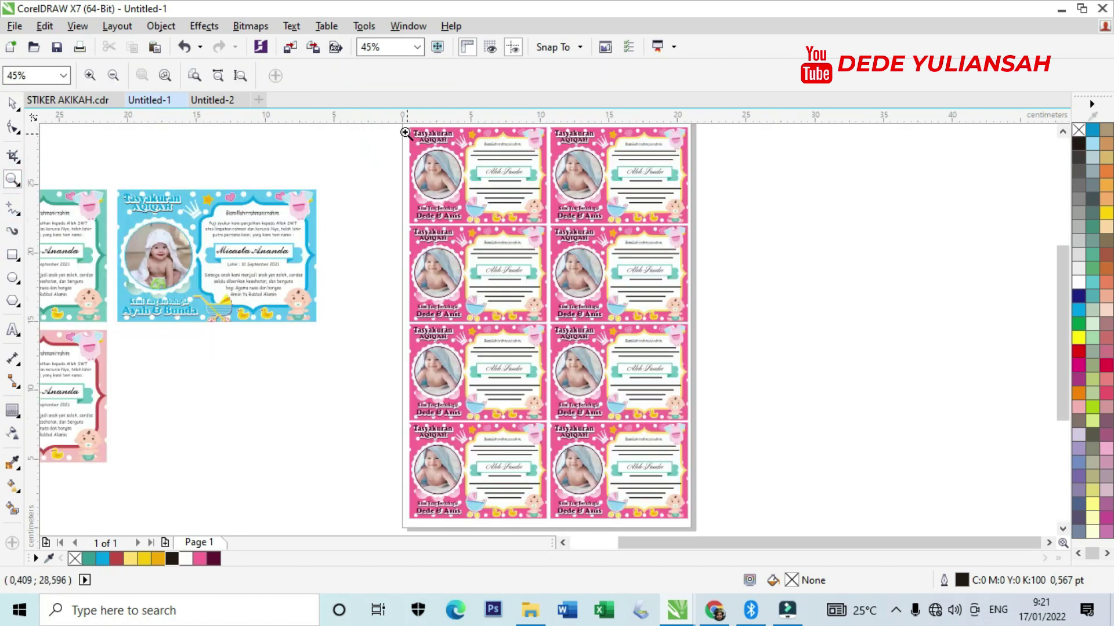
left_click_drag(404, 125, 705, 522)
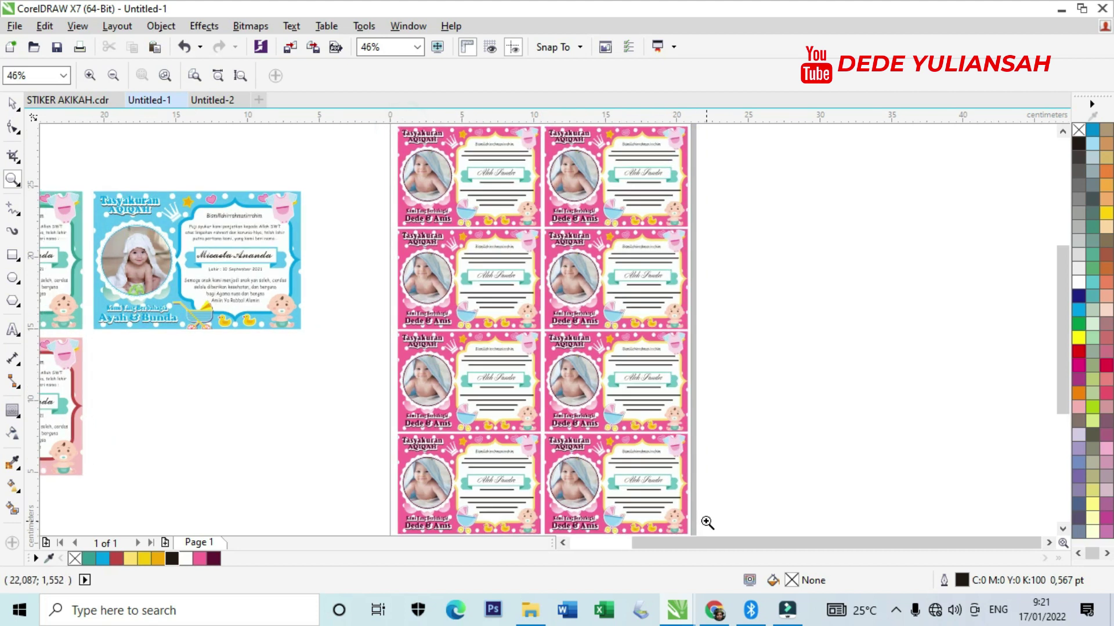